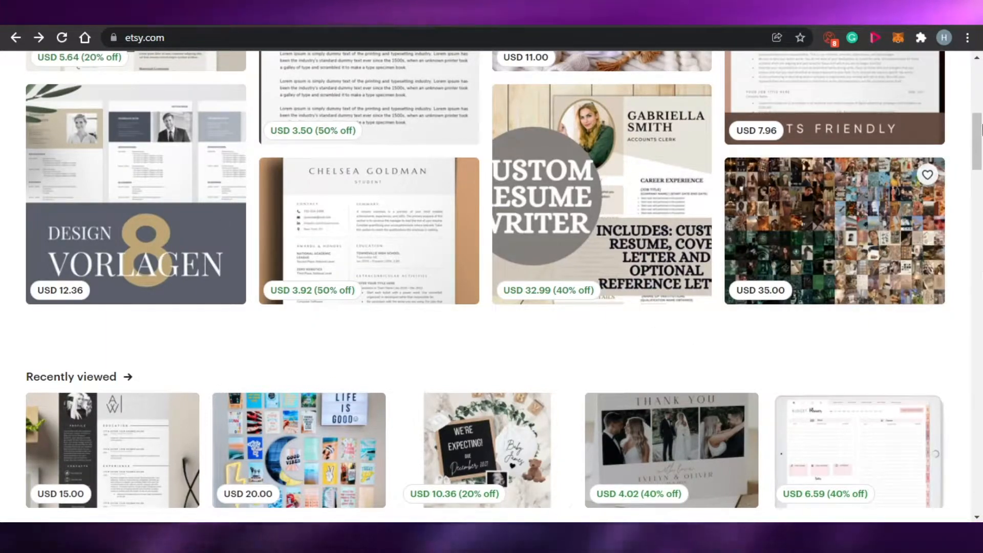
Look over the Etsy homepage down to its footer and open the shop setup at Shop preferences.
drag(981, 134, 980, 89)
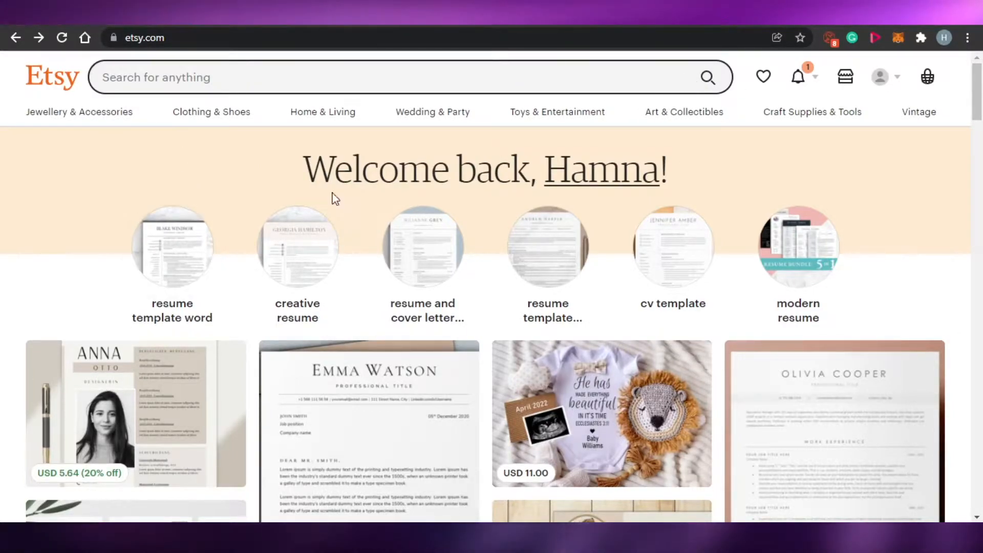
mouse_move(977, 94)
mouse_down()
mouse_move(980, 451)
mouse_move(979, 77)
mouse_move(979, 220)
mouse_move(977, 88)
mouse_up()
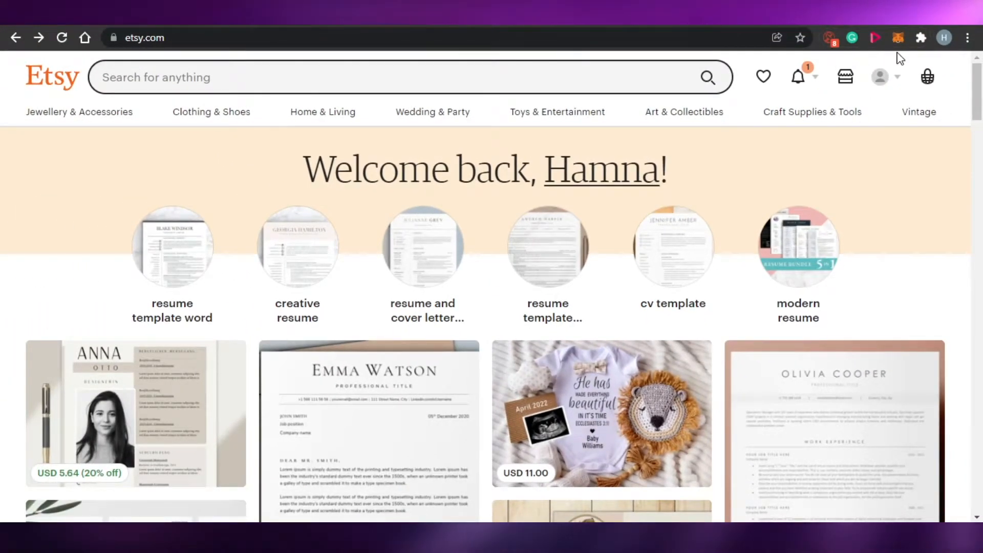
drag(976, 86, 980, 481)
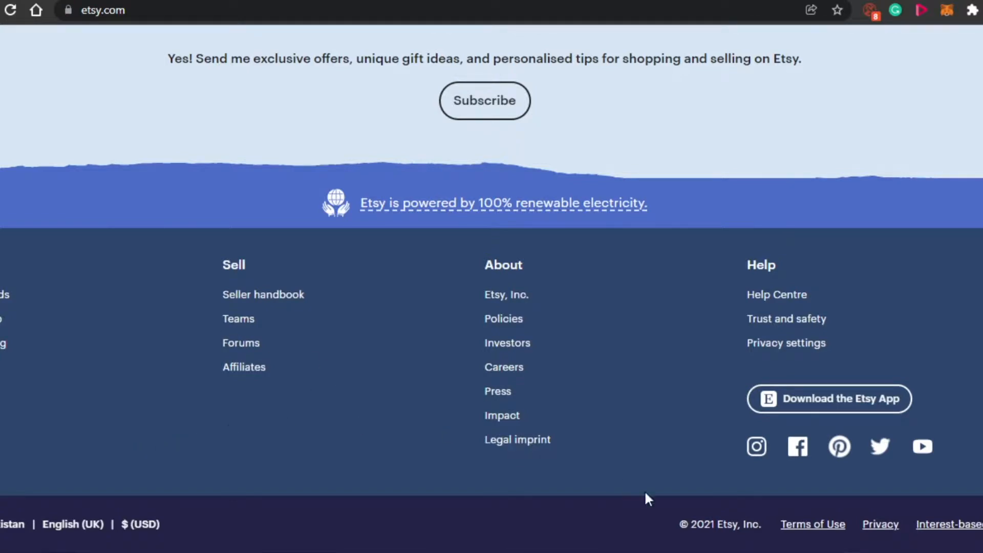
drag(982, 499, 982, 77)
click(888, 34)
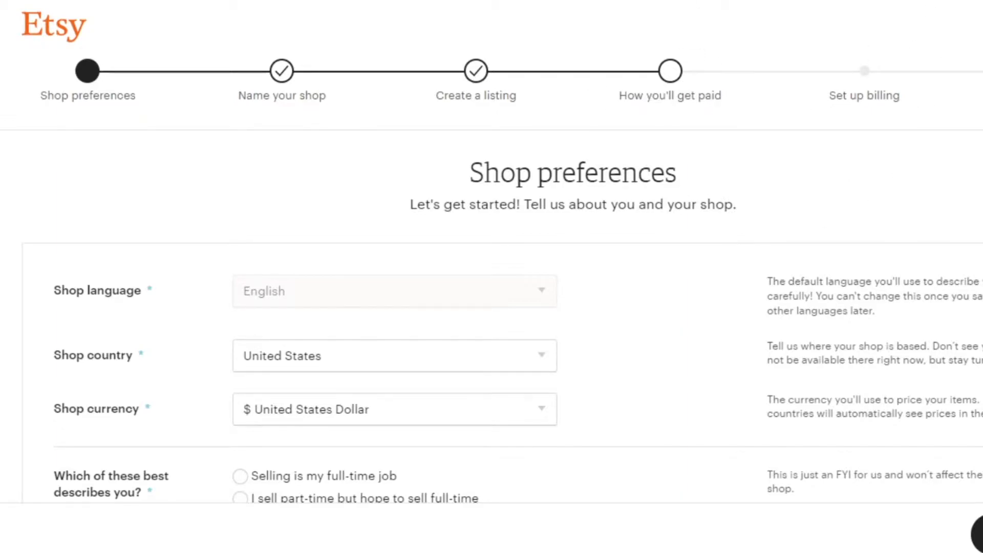
Try Malta as the shop country in the shop preferences.
scroll(492, 276, down, 3)
scroll(491, 276, up, 3)
scroll(491, 276, down, 3)
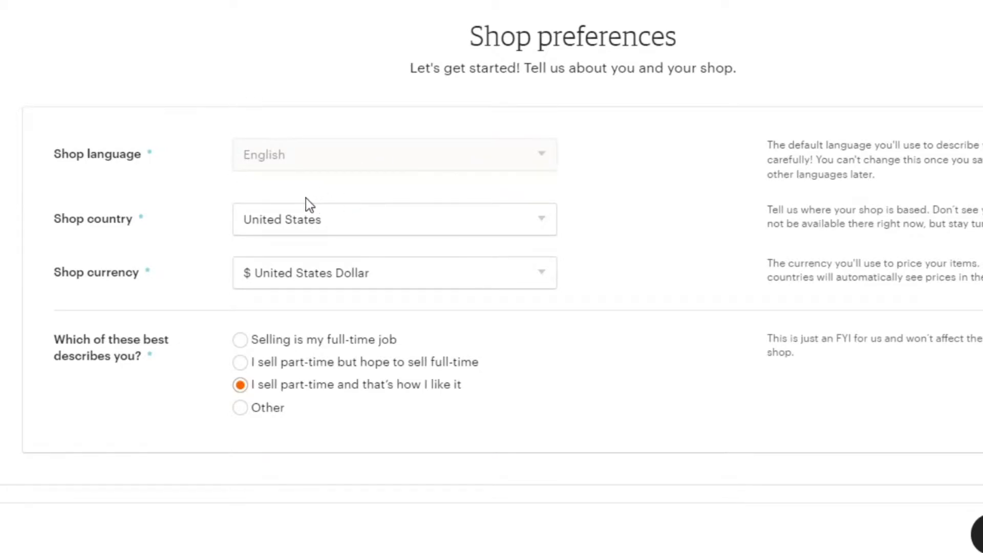
click(541, 222)
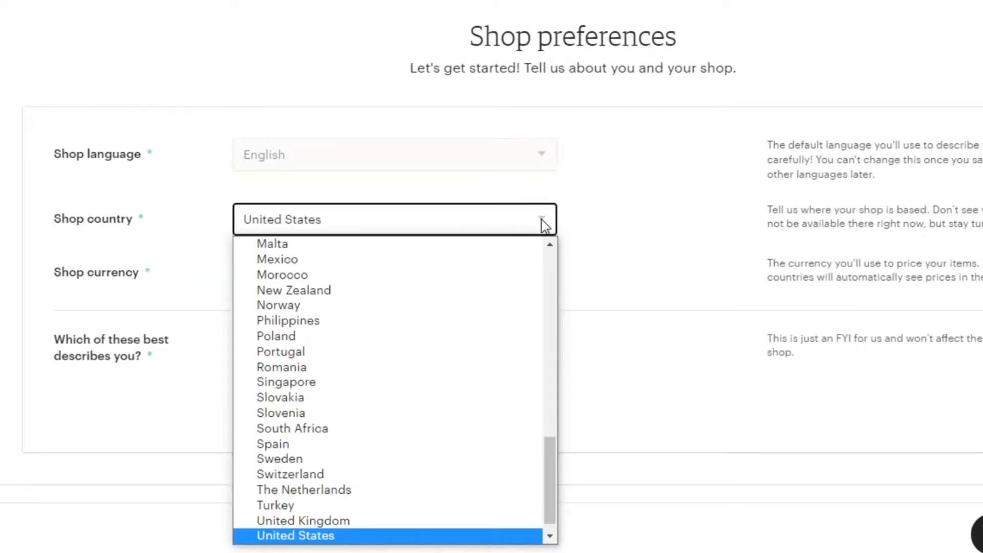
click(410, 245)
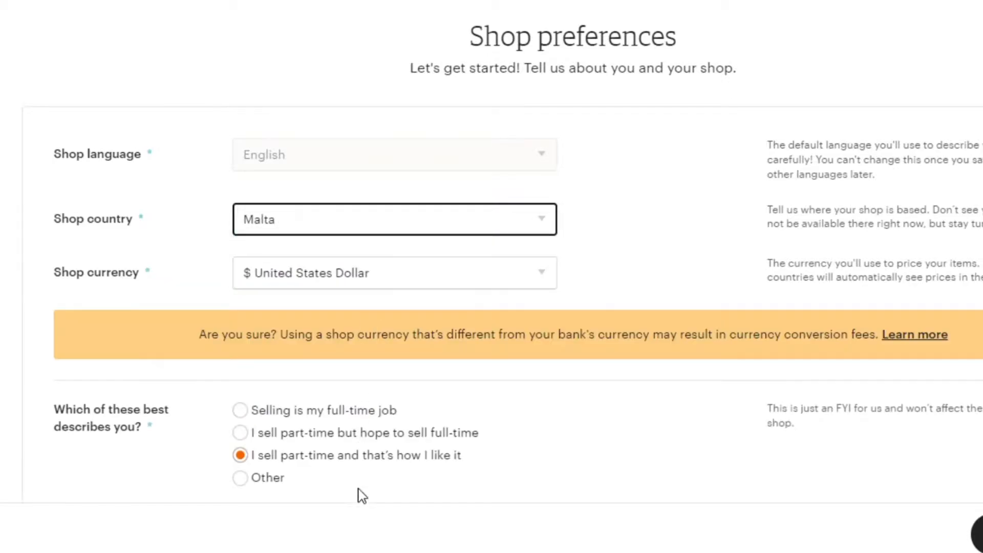
Set the shop country to United States.
click(541, 226)
drag(556, 394, 561, 236)
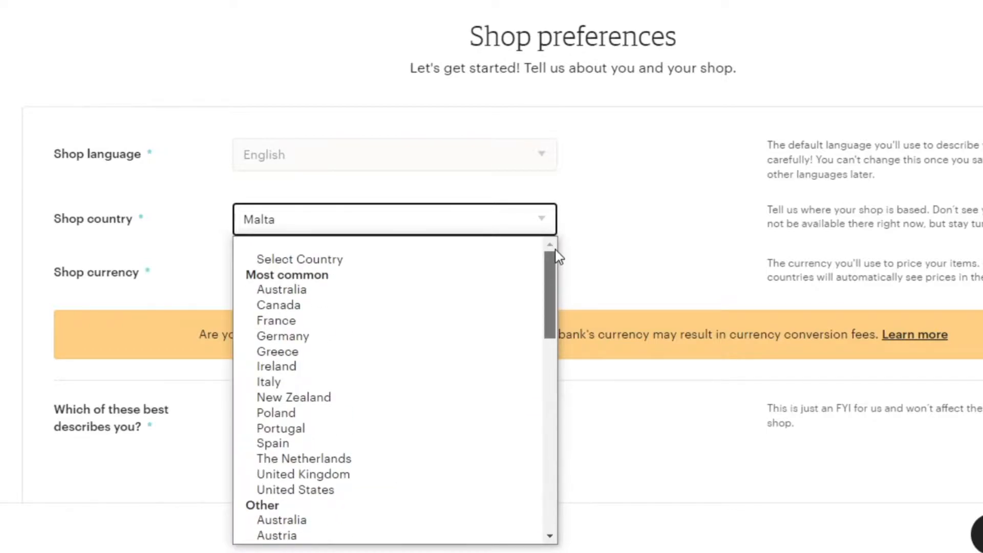
click(305, 491)
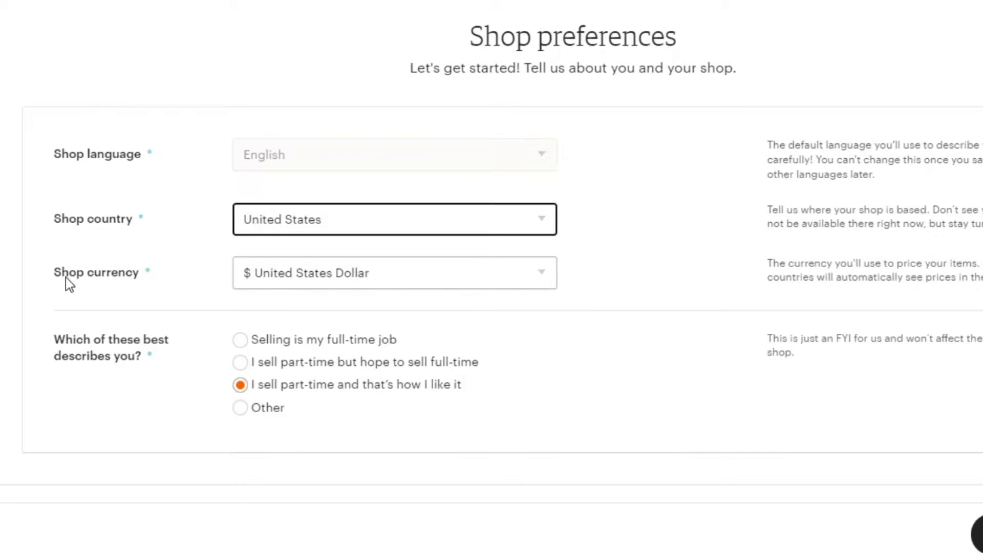
Review the shop currency choices, keep United States Dollar, and continue to naming the shop.
click(548, 275)
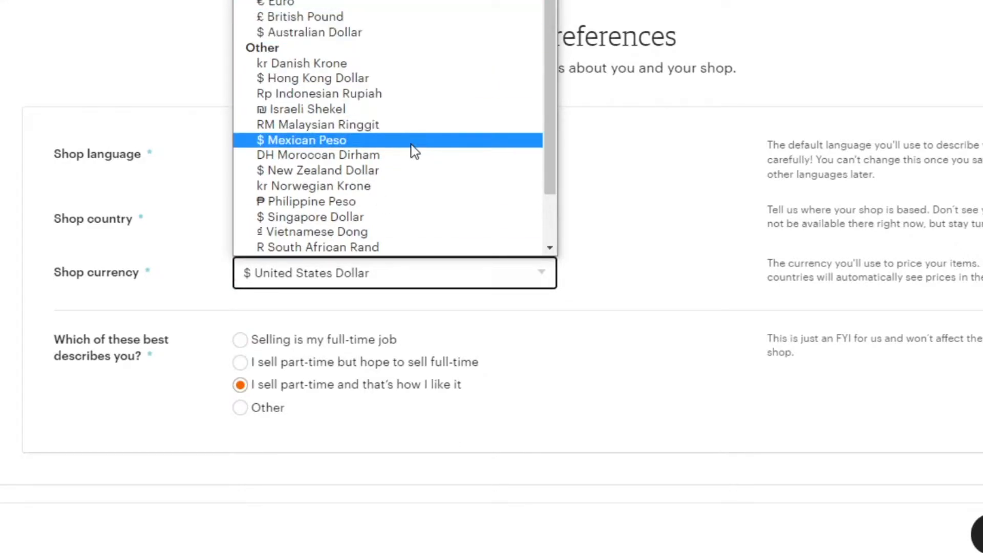
scroll(343, 137, down, 2)
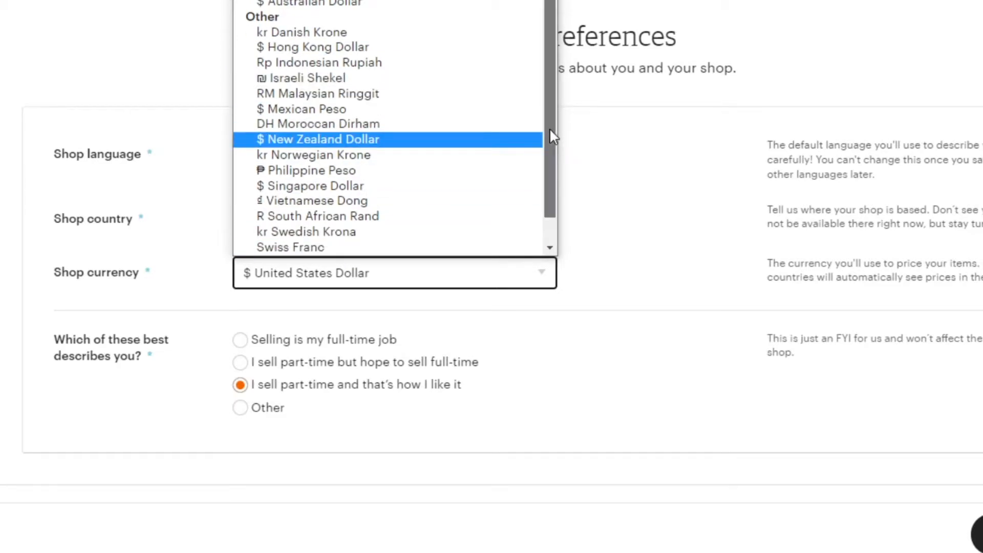
scroll(550, 128, up, 2)
click(230, 124)
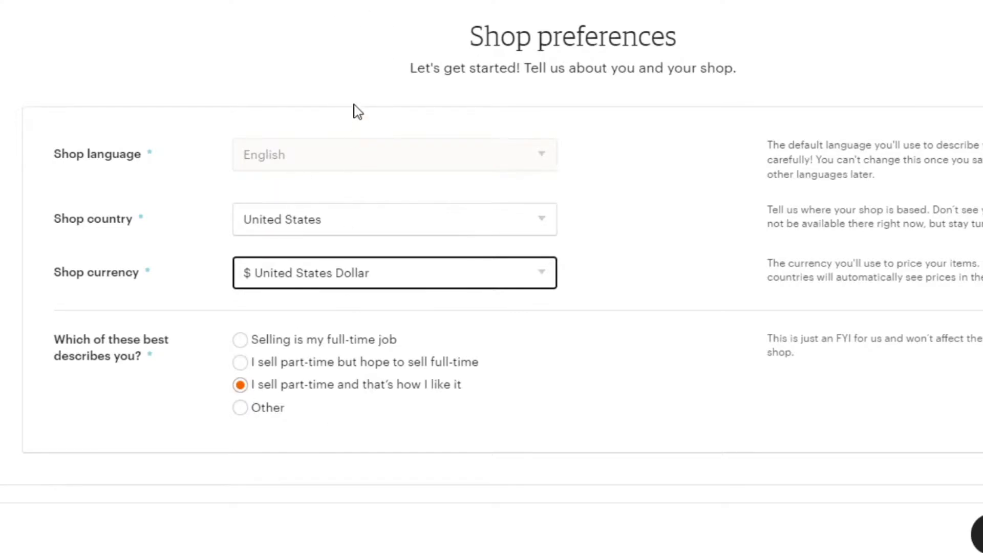
click(978, 534)
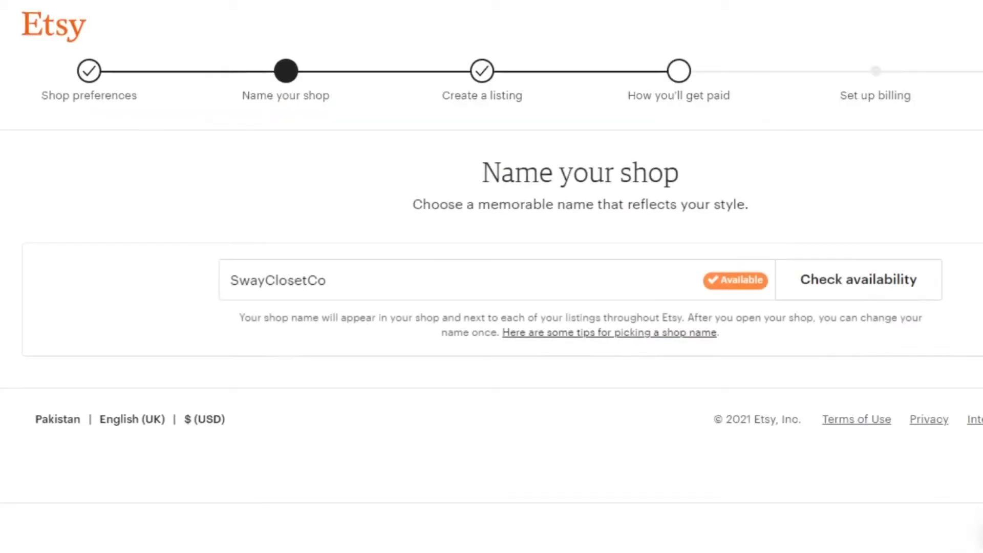
Check the availability of TestShop1 as the shop name and choose the suggested name Test1ShopStore.
click(384, 281)
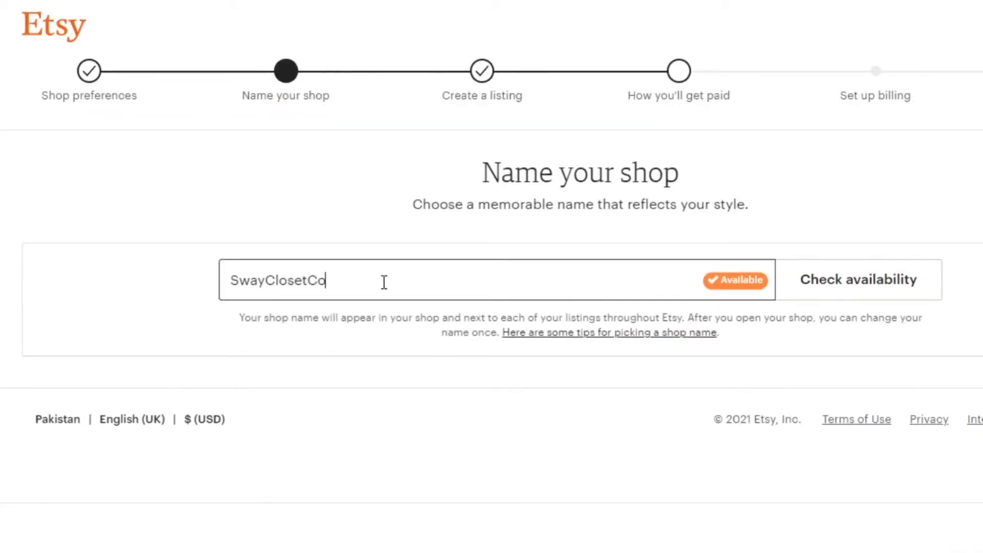
key(BackSpace)
key(BackSpace)
key(BackSpace)
key(BackSpace)
key(BackSpace)
key(BackSpace)
key(BackSpace)
key(BackSpace)
key(BackSpace)
key(BackSpace)
key(BackSpace)
key(BackSpace)
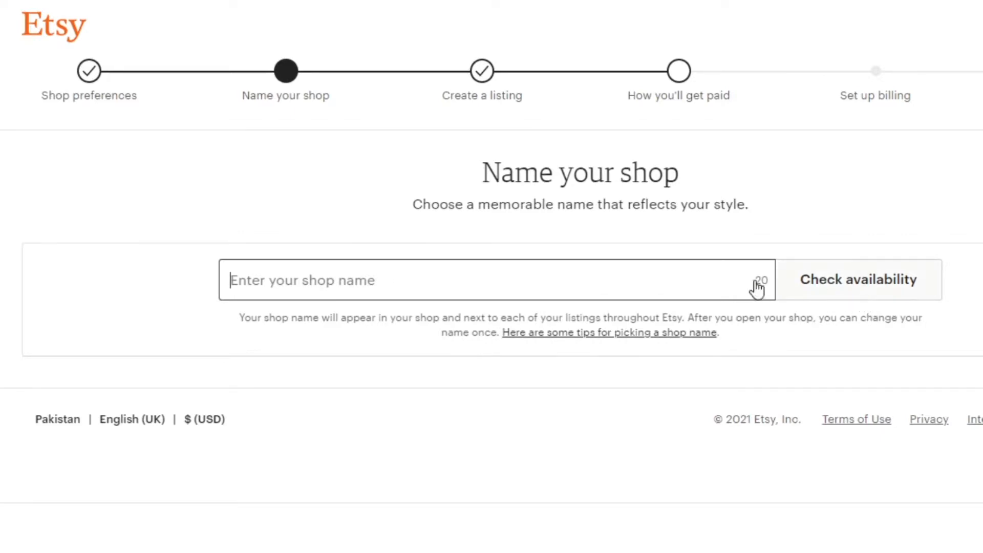
click(403, 290)
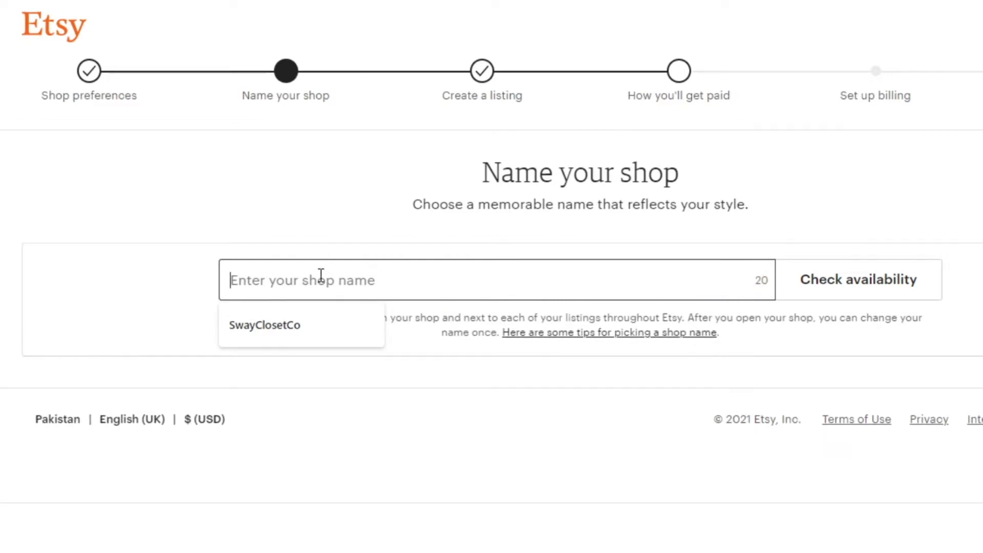
text(TestShop1)
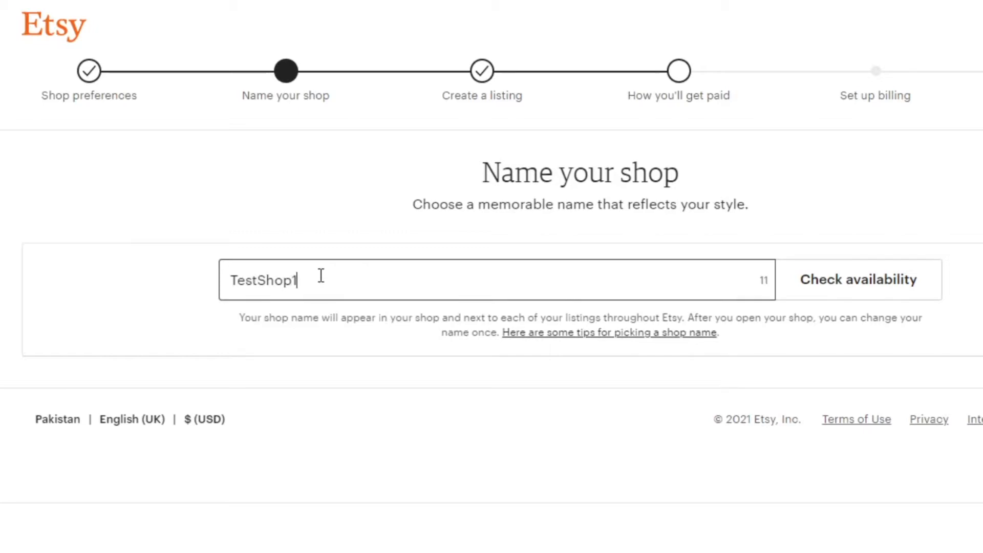
key(Tab)
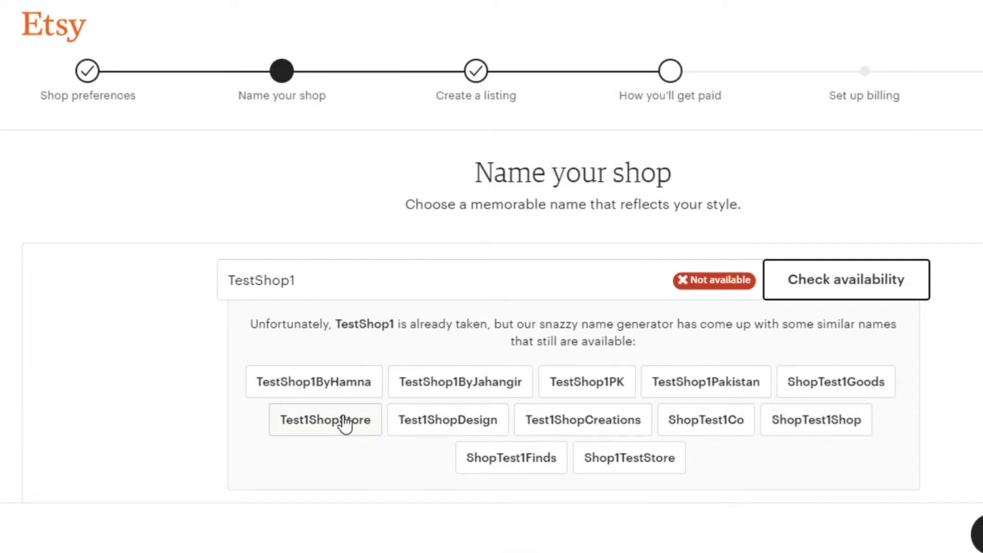
click(344, 423)
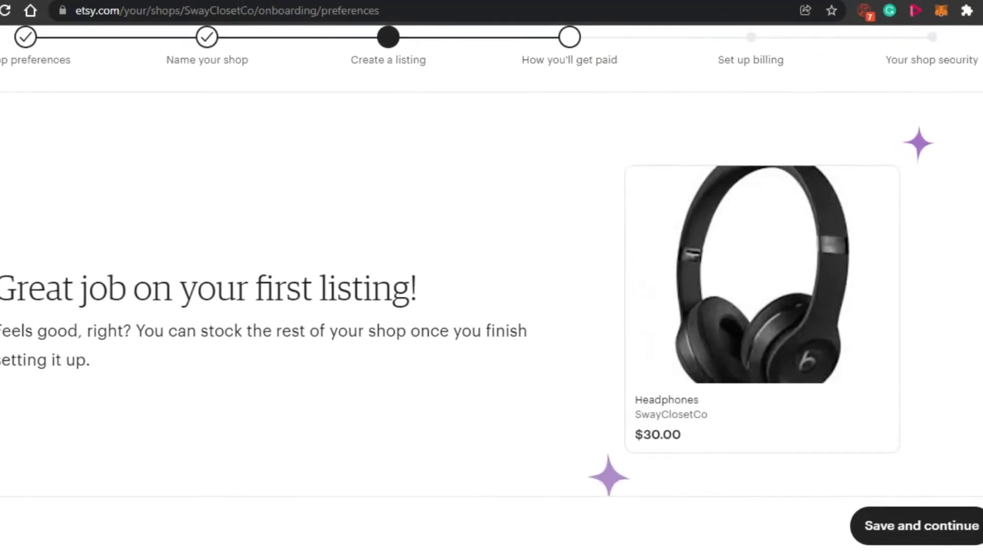
Look over the first listing's form, from photos through variations and personalisation to delivery options.
scroll(491, 276, up, 1)
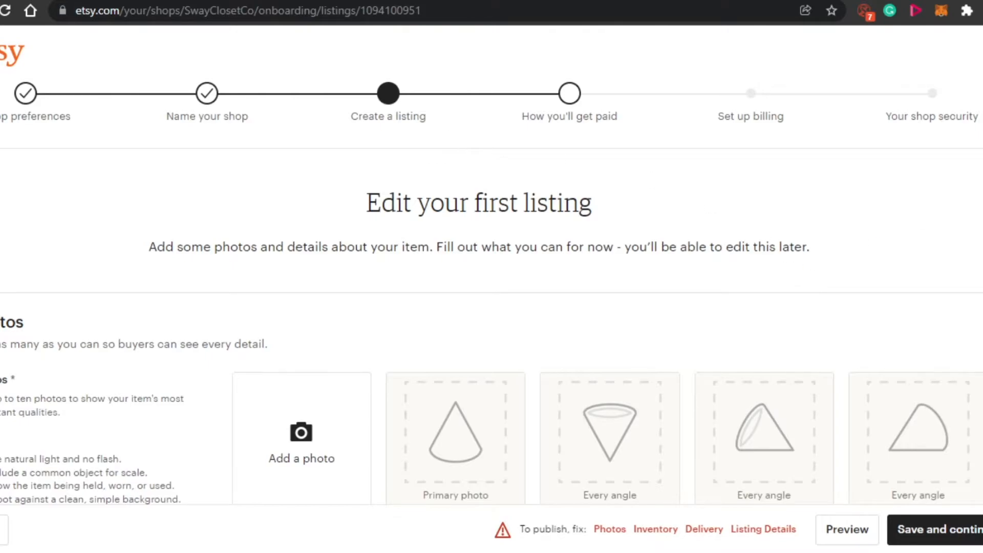
scroll(492, 276, down, 20)
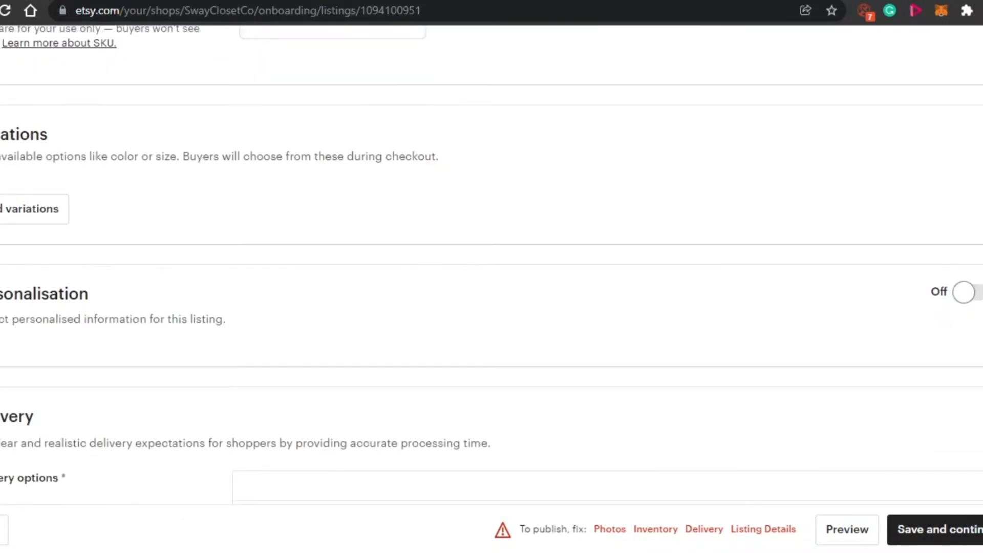
scroll(492, 277, up, 15)
scroll(492, 277, down, 14)
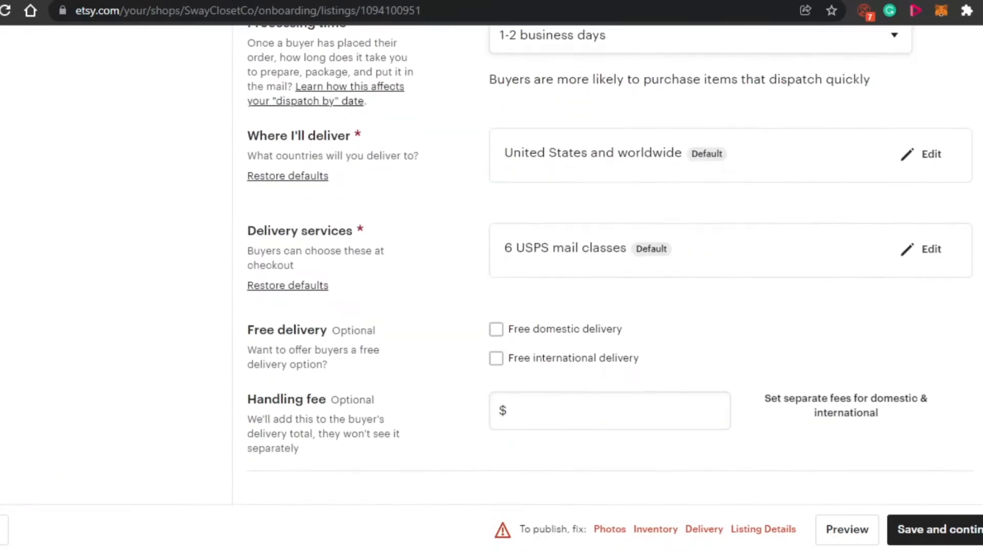
scroll(491, 276, up, 20)
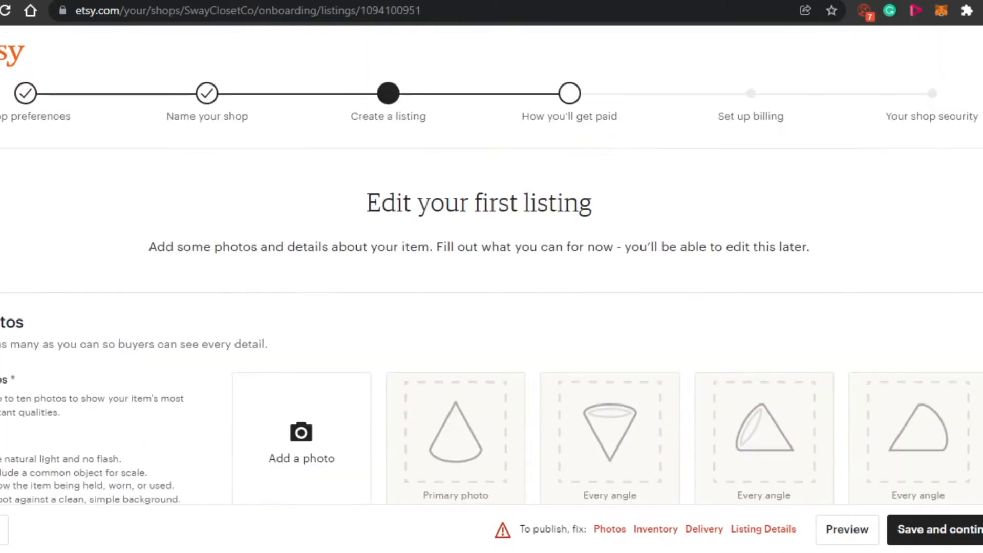
scroll(492, 276, down, 9)
scroll(491, 277, up, 9)
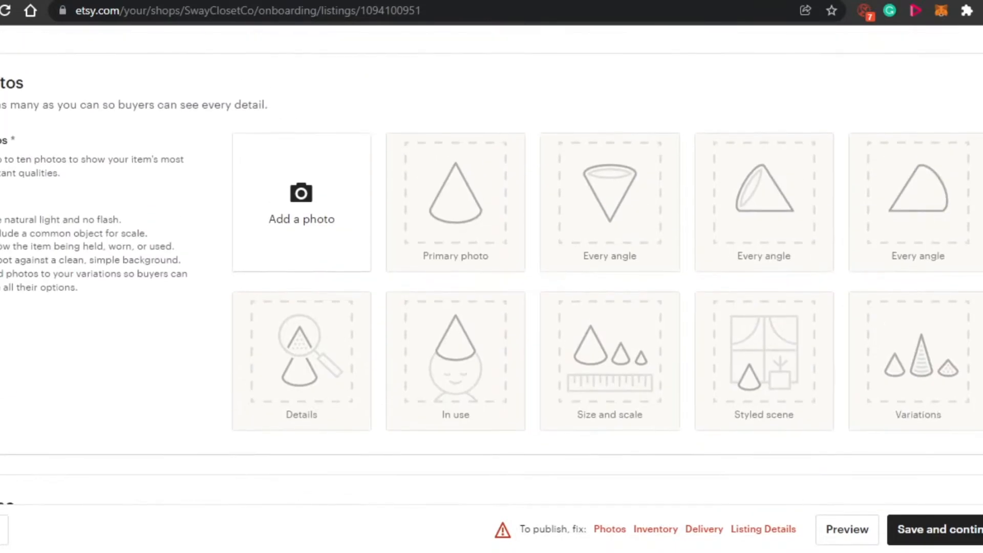
scroll(491, 277, down, 4)
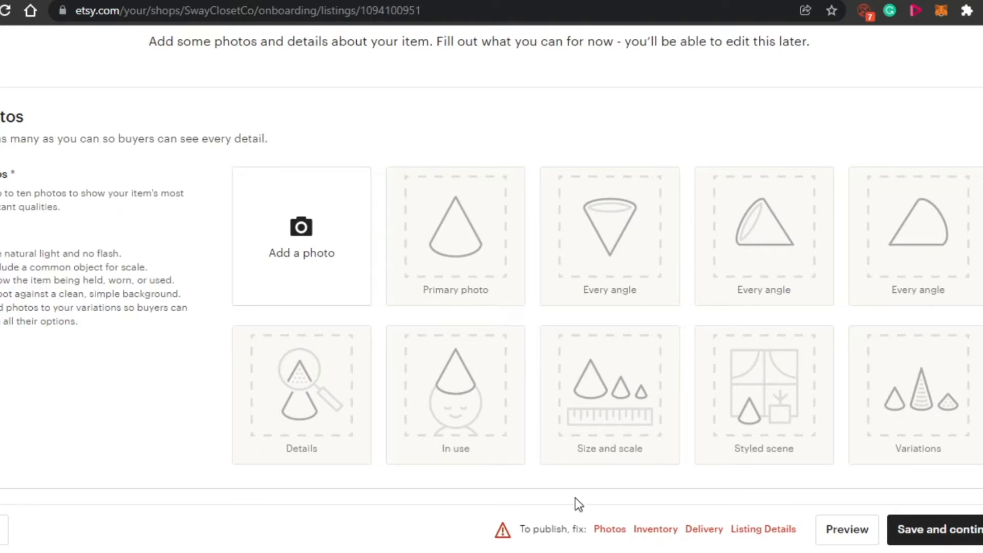
Upload the black Beats headphones picture as the listing's primary photo.
click(310, 257)
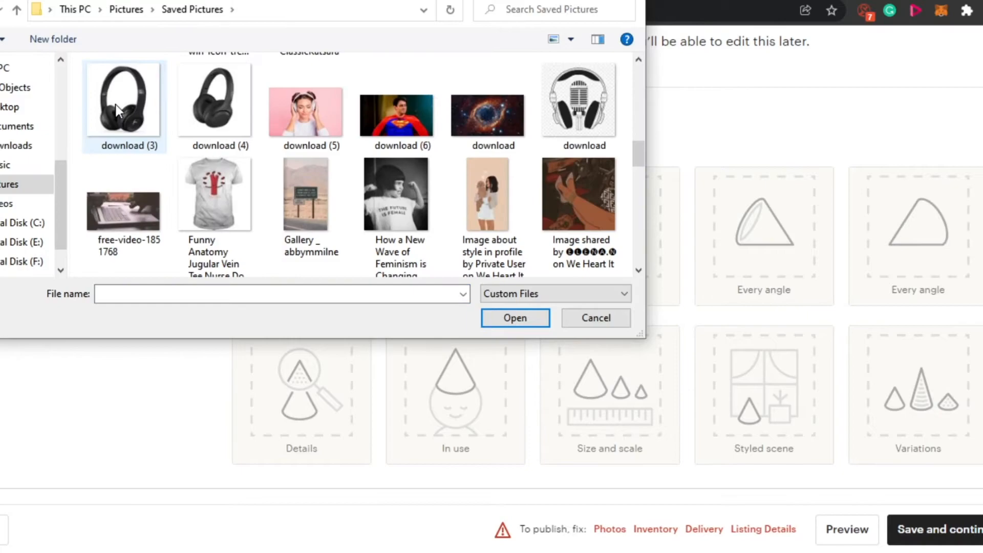
click(116, 105)
click(525, 319)
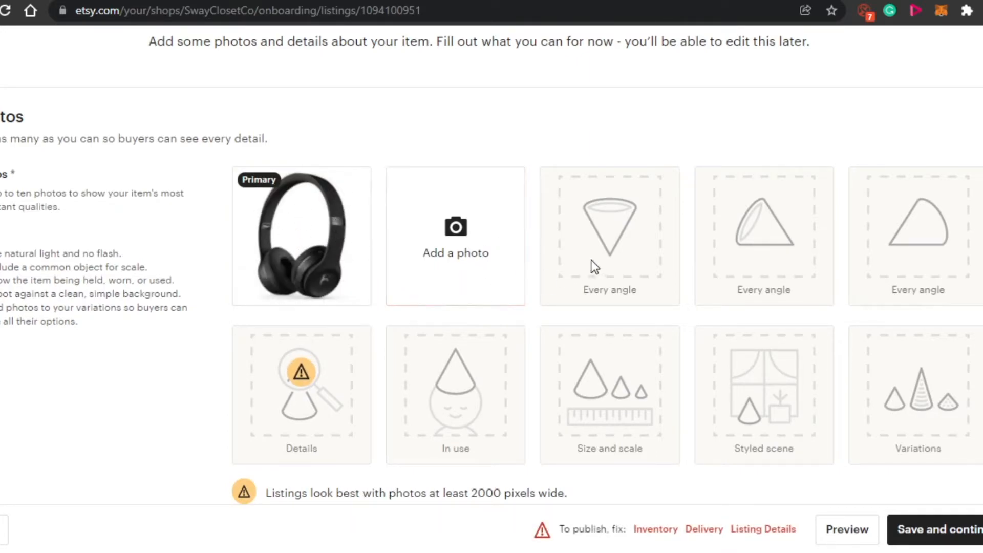
Add two more listing photos from Saved Pictures: the black headphones image download (4) and the woman wearing headphones, download (5).
click(448, 240)
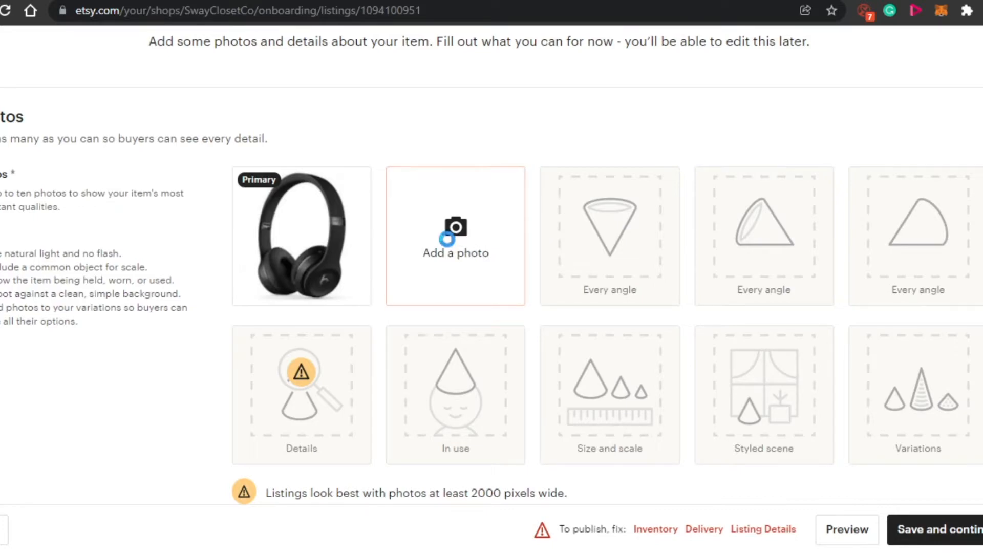
drag(642, 87, 634, 163)
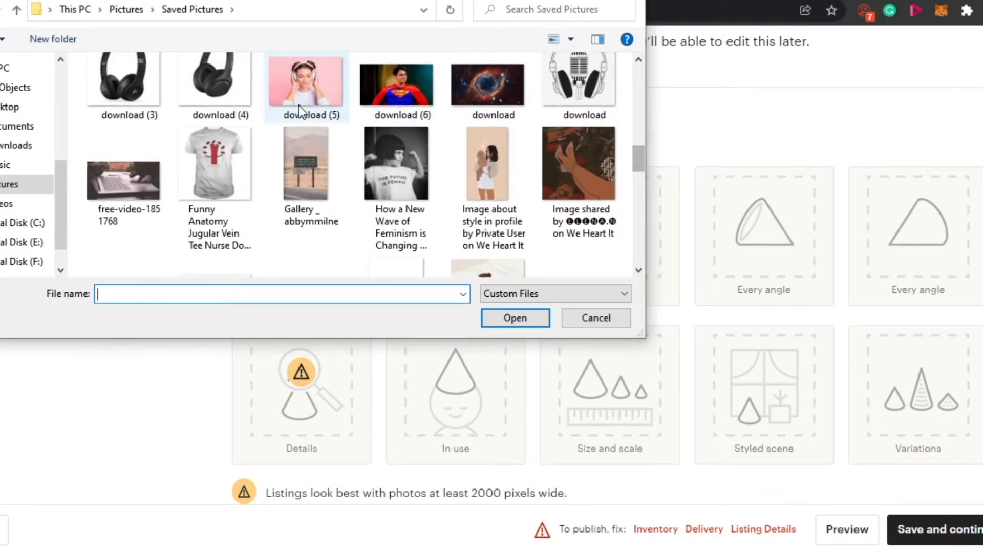
double_click(230, 98)
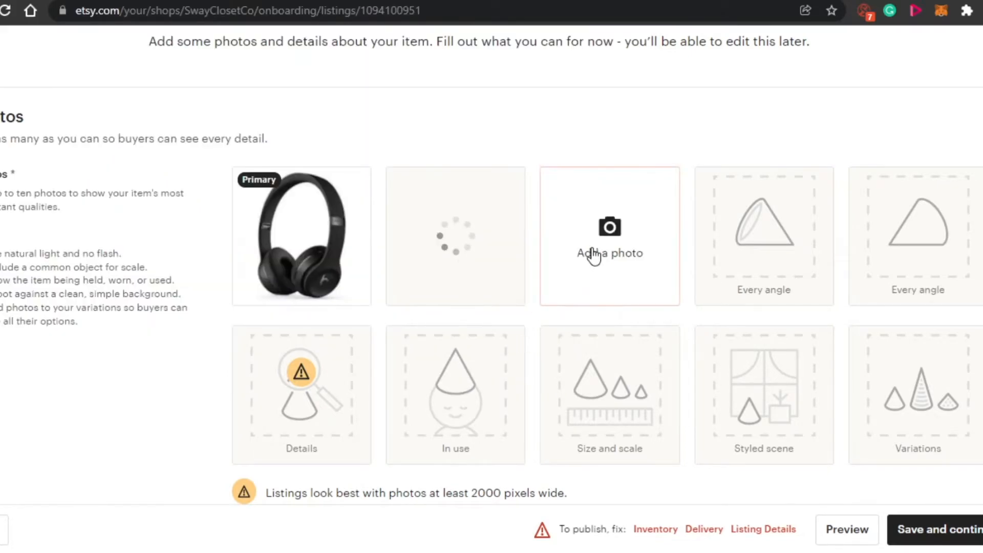
click(624, 227)
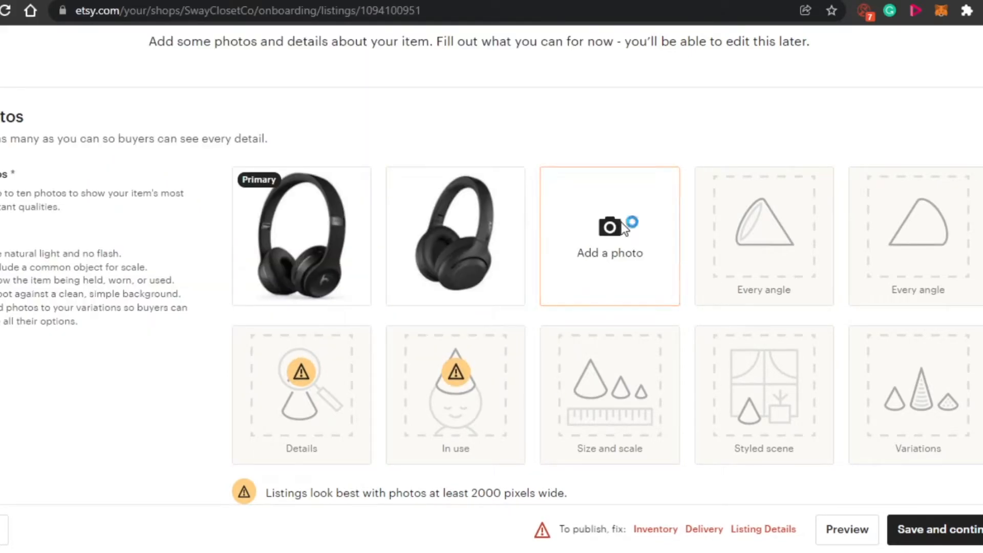
drag(636, 77, 632, 146)
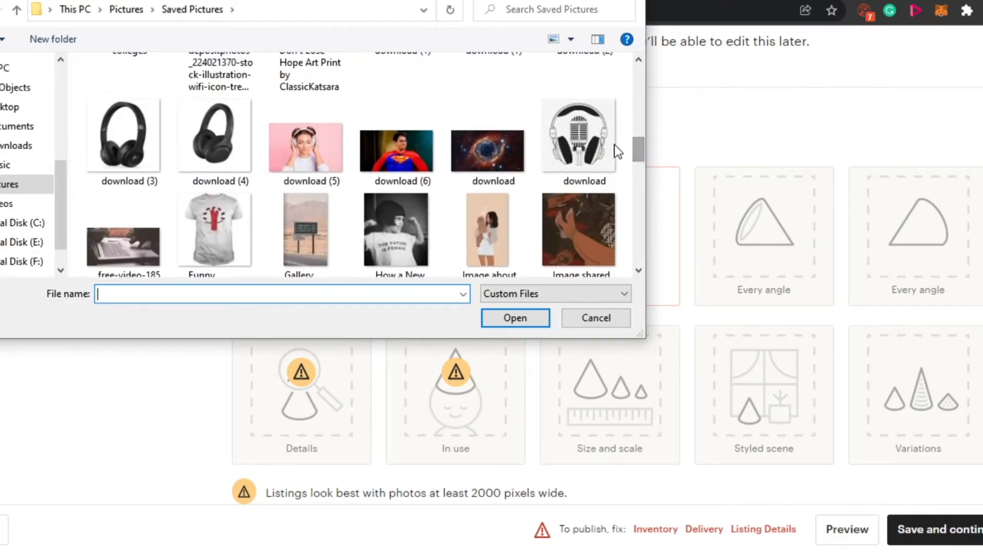
double_click(317, 164)
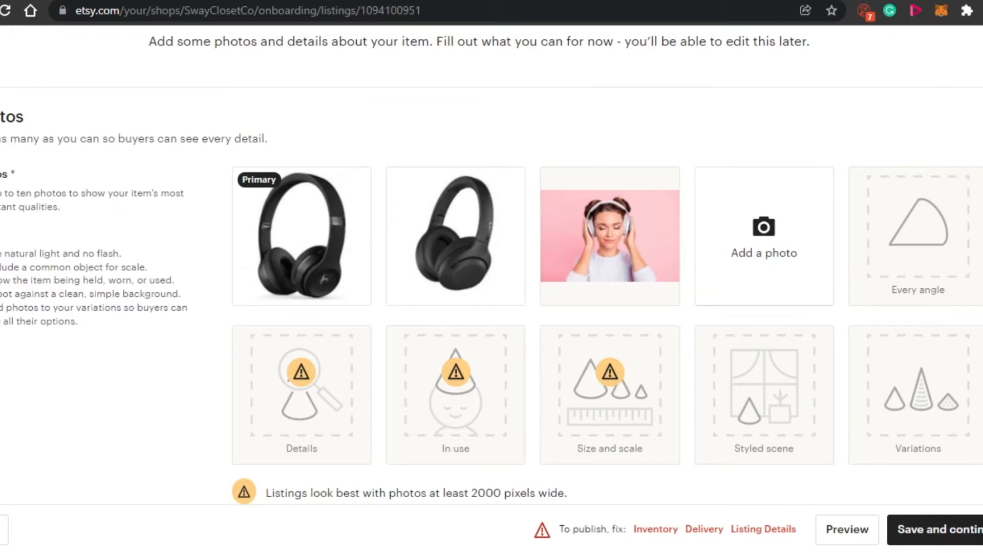
Examine the listing's Video section, including its quick tips and maximum file size.
scroll(491, 266, down, 10)
scroll(492, 266, up, 4)
scroll(491, 266, down, 3)
scroll(491, 267, up, 1)
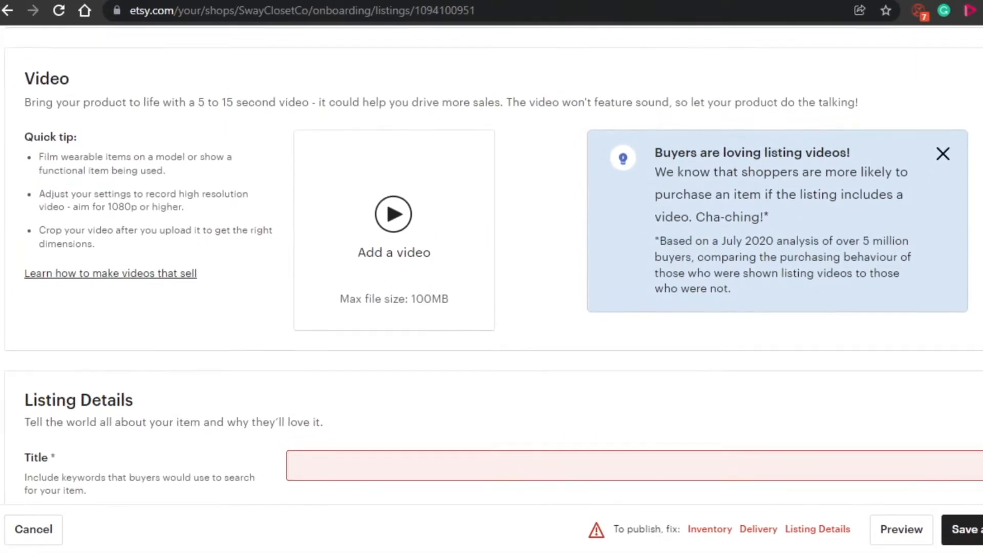
scroll(491, 267, up, 5)
scroll(491, 266, down, 5)
scroll(491, 266, up, 1)
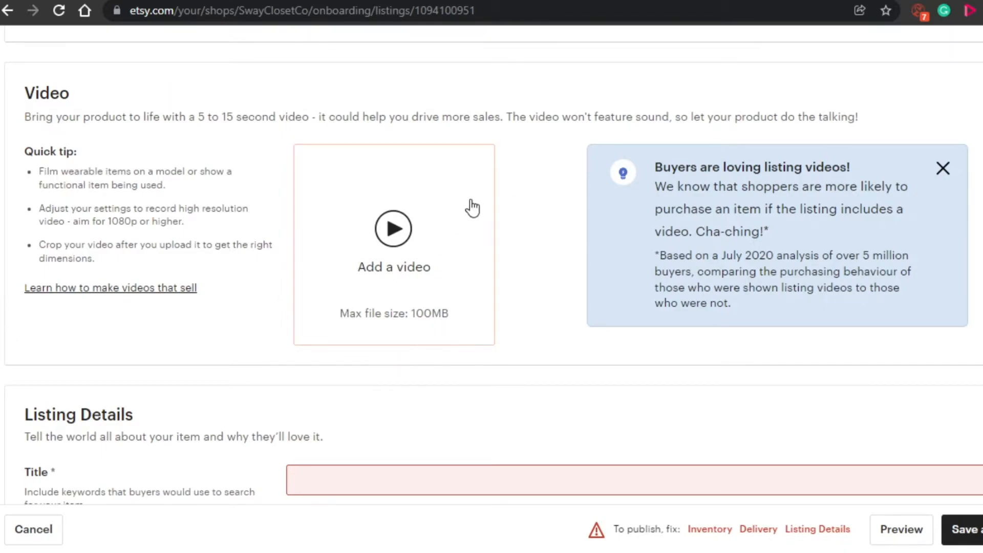
Enter "headphones" as the listing's title in Listing Details.
scroll(492, 270, down, 7)
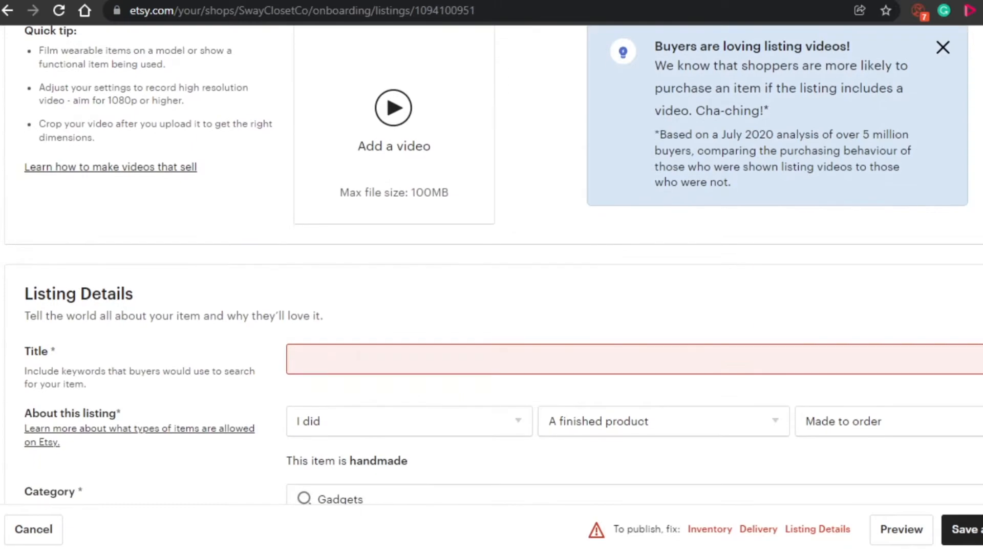
scroll(492, 271, down, 14)
scroll(492, 270, up, 19)
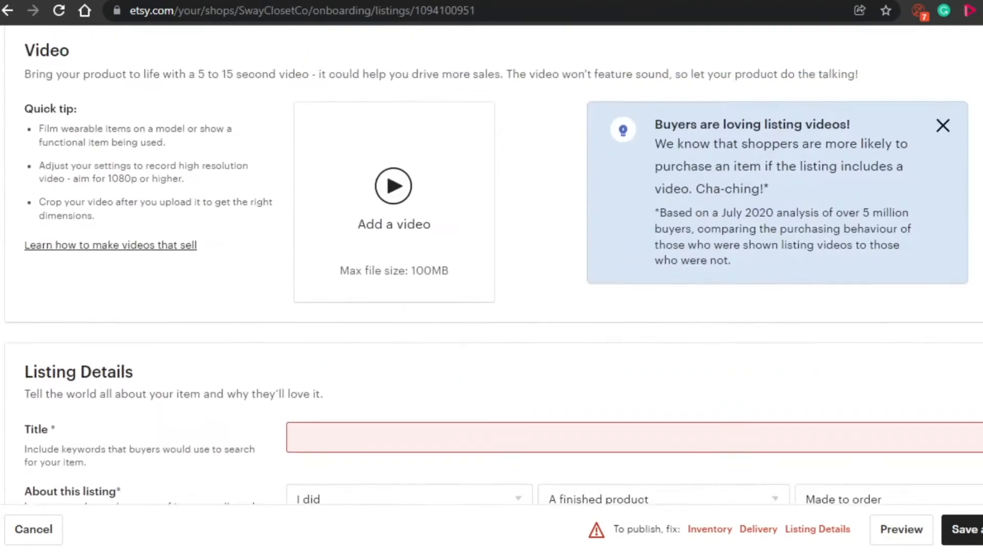
scroll(753, 160, down, 6)
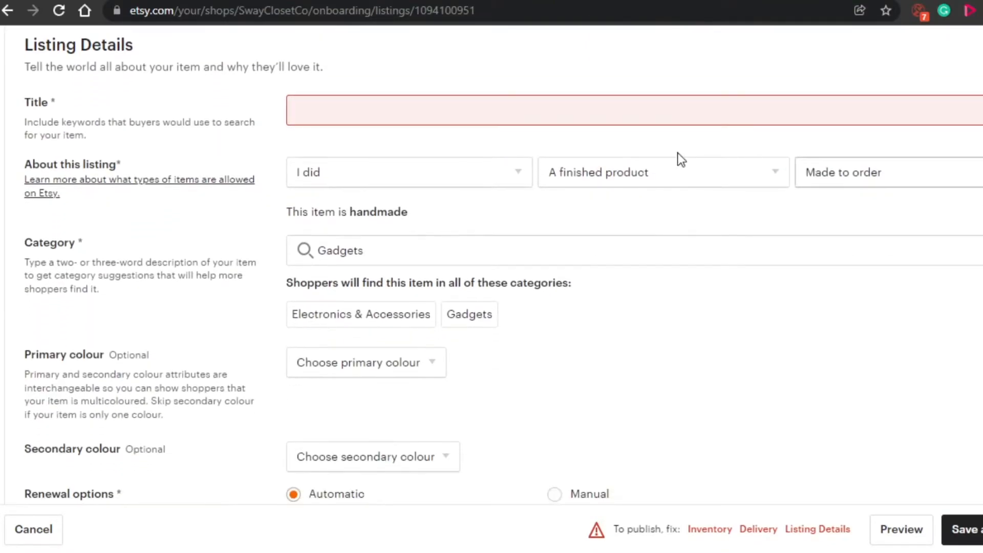
click(464, 111)
text(headphones)
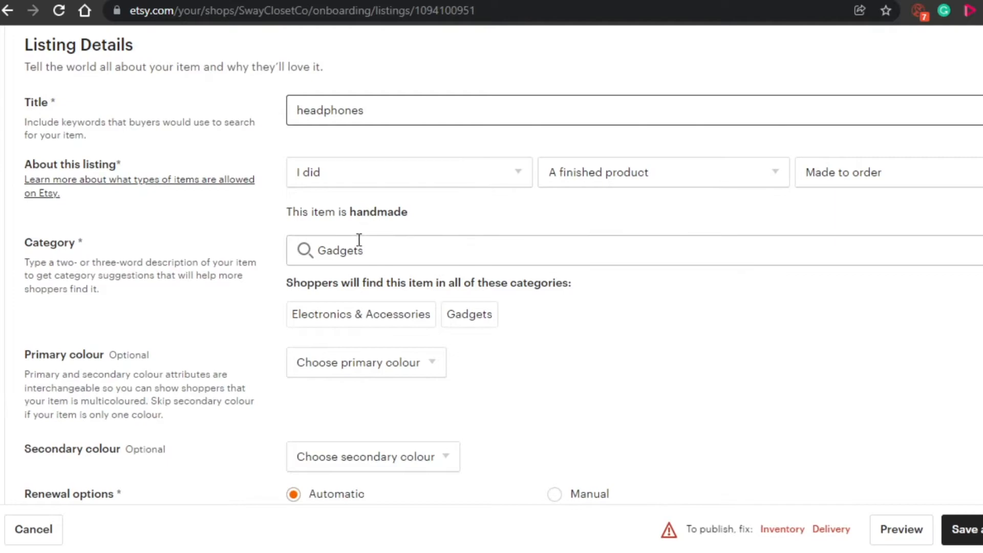
Set the listing's maker to "Another company or person" and its use to "A finished product".
click(517, 174)
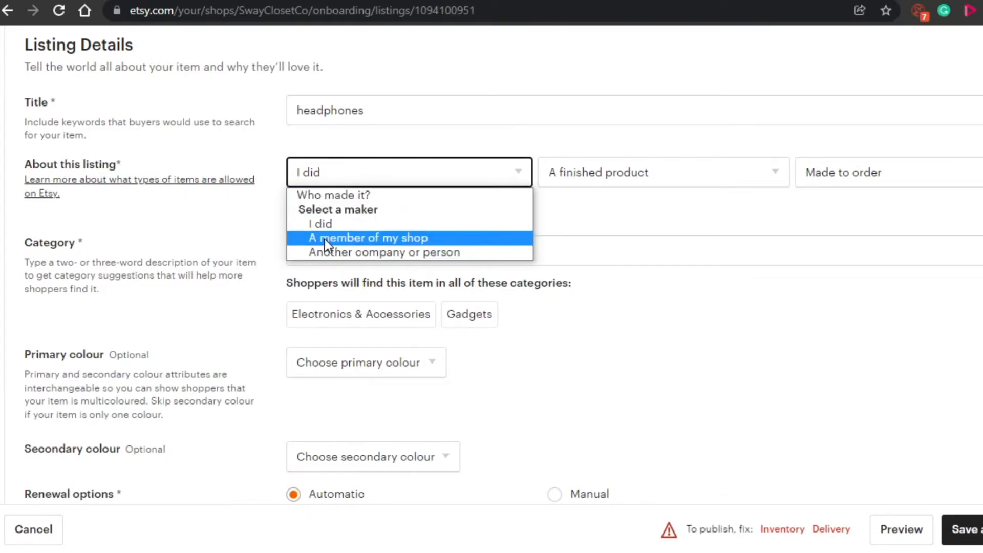
click(368, 252)
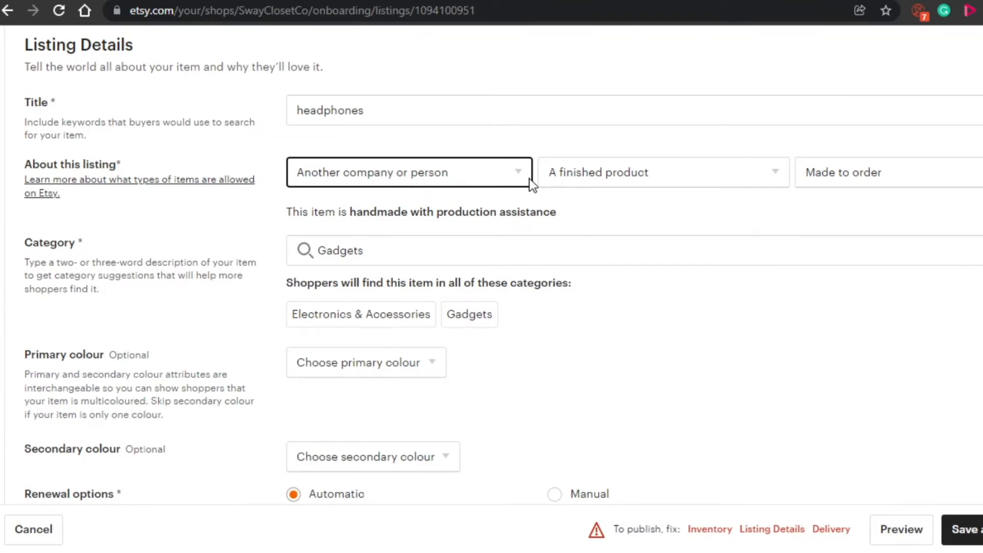
click(785, 172)
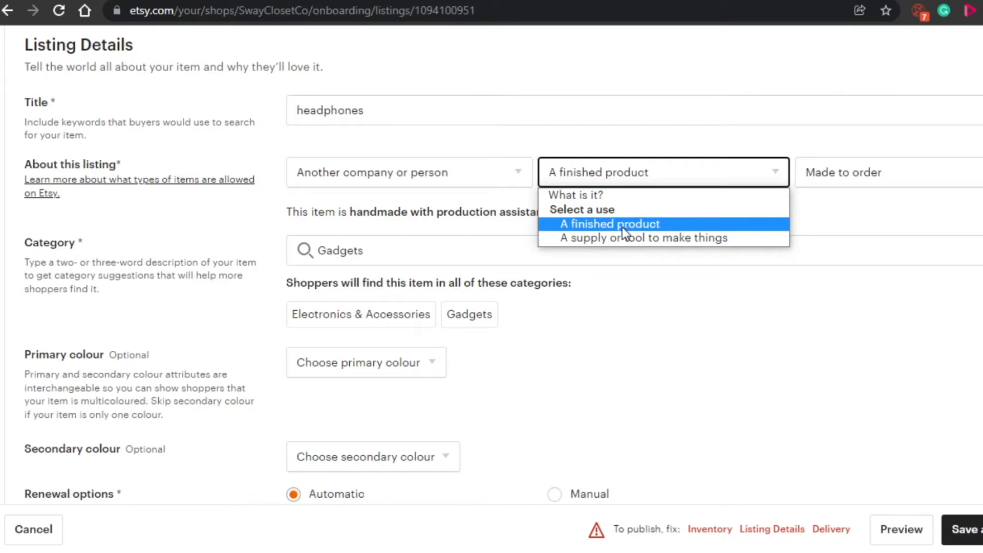
click(651, 223)
Choose "Made to order" for when the item was made, and keep Gadgets as its category.
click(950, 174)
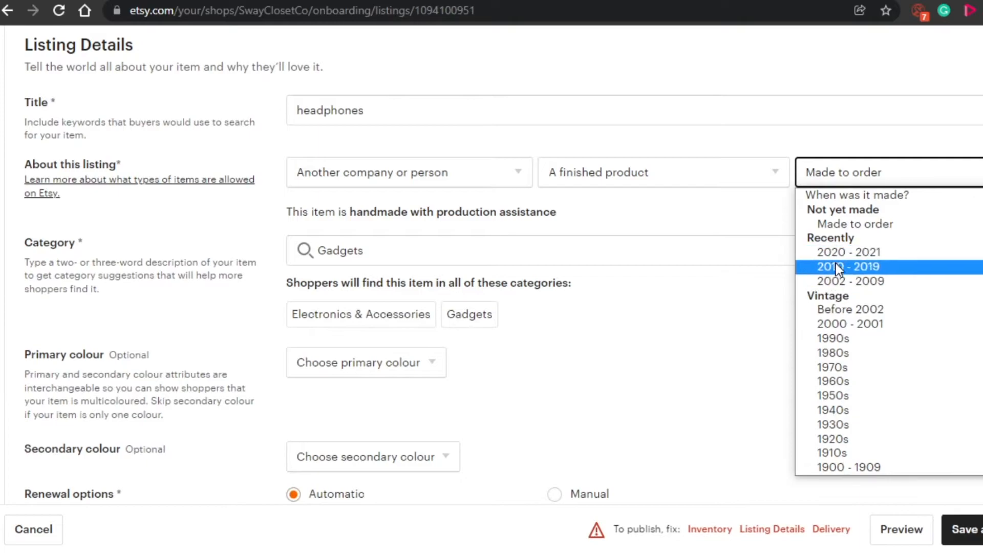
scroll(828, 409, down, 1)
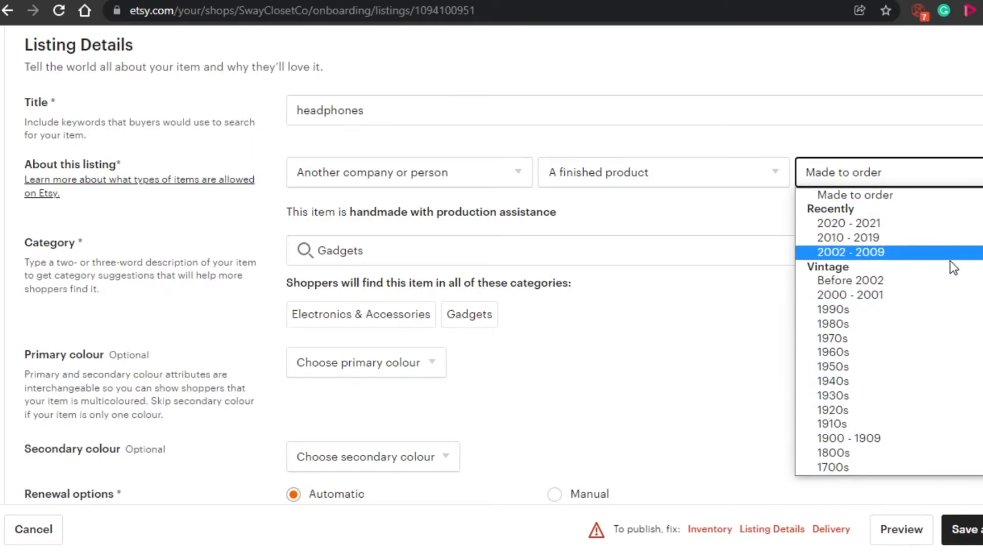
scroll(859, 253, up, 1)
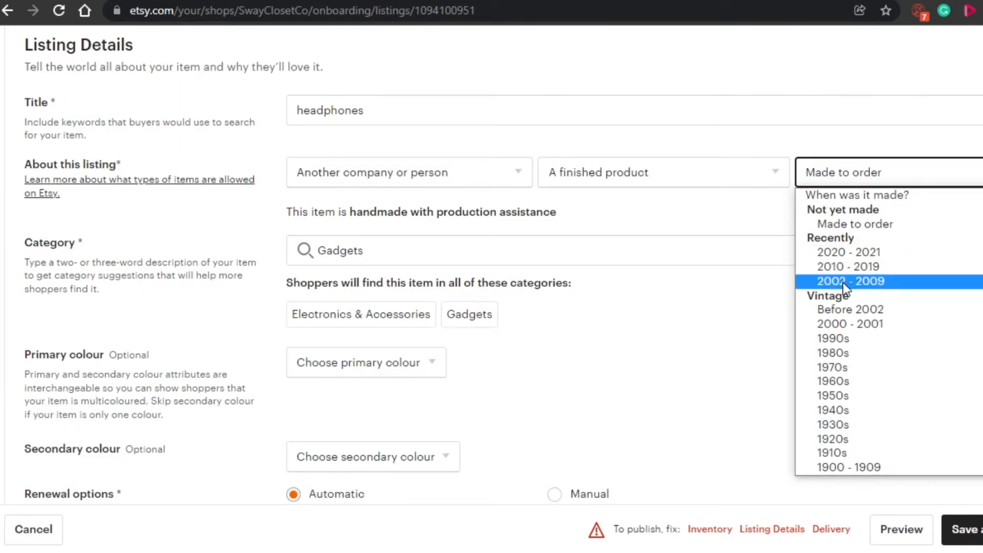
click(849, 224)
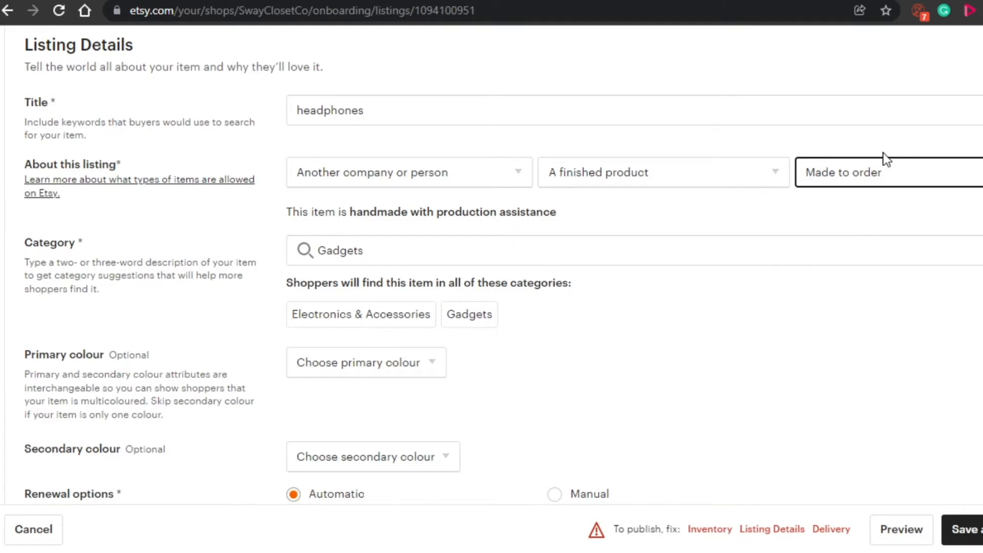
click(888, 174)
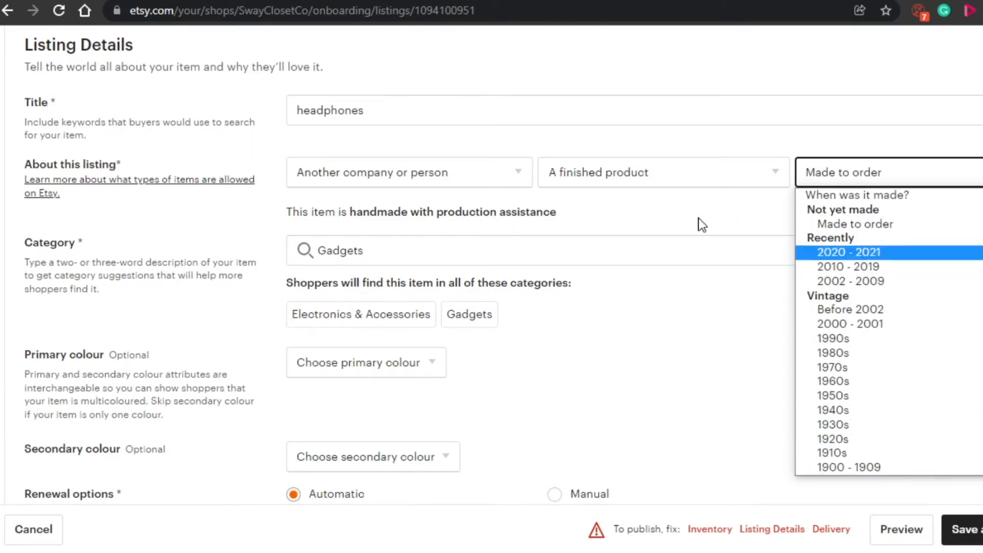
click(629, 300)
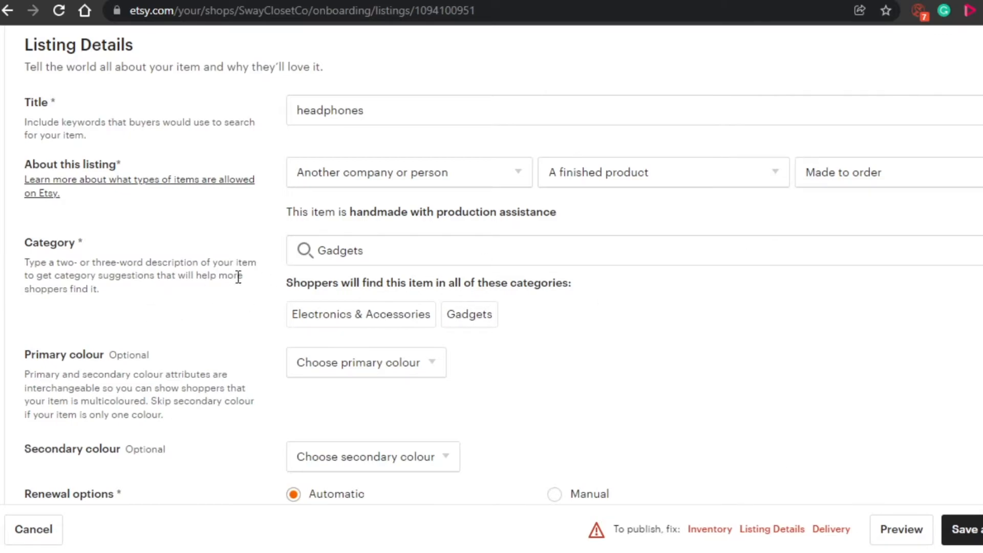
click(387, 254)
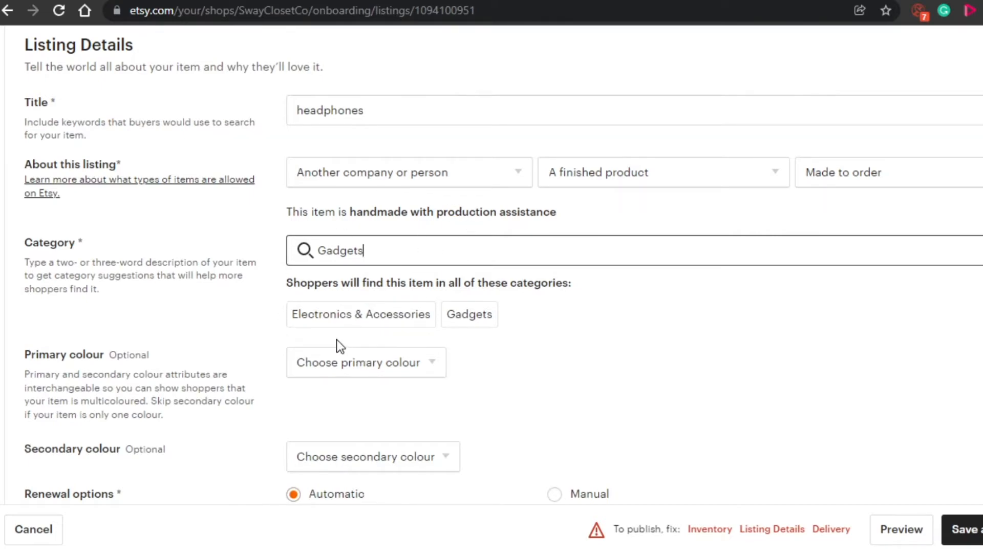
click(371, 322)
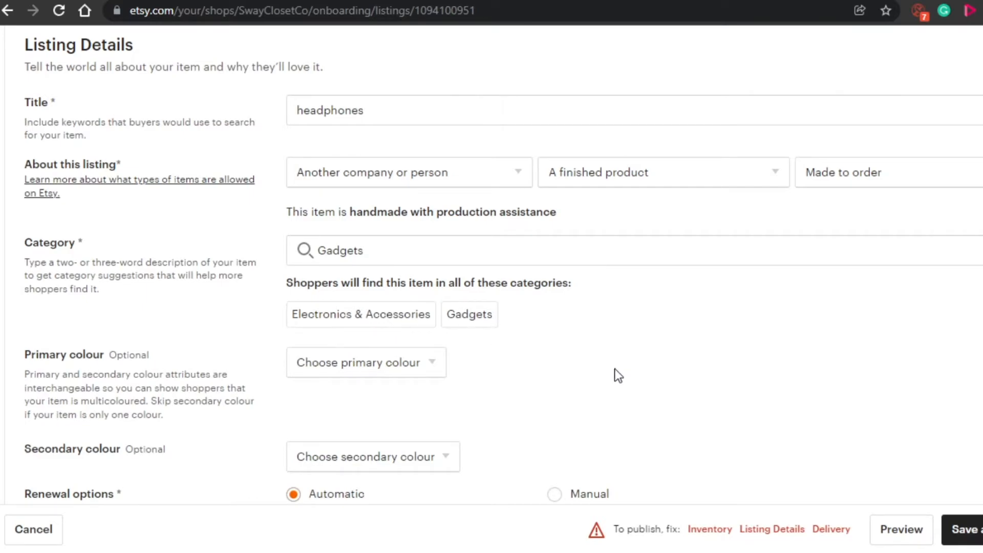
Set both the primary and the secondary colour of the headphones listing to Black.
scroll(504, 265, down, 5)
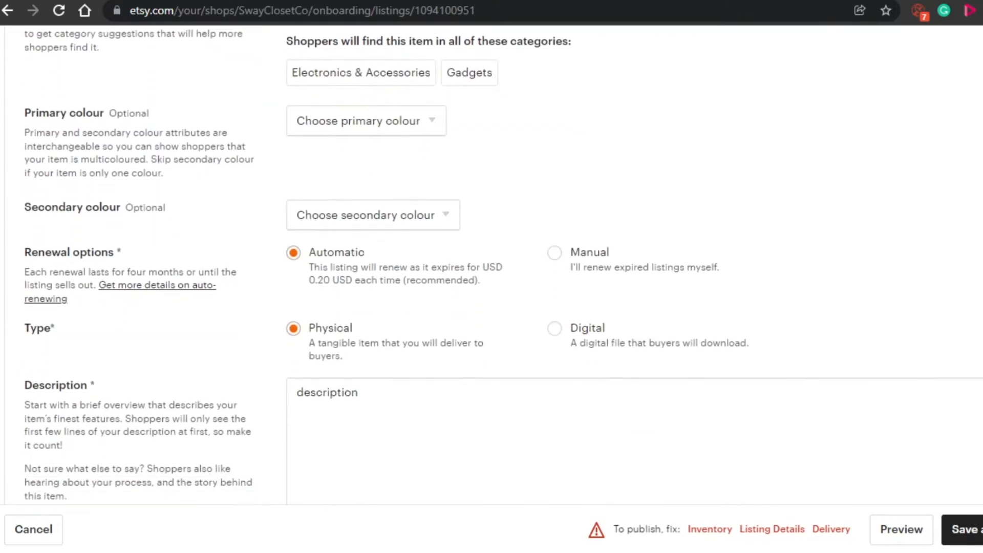
click(431, 123)
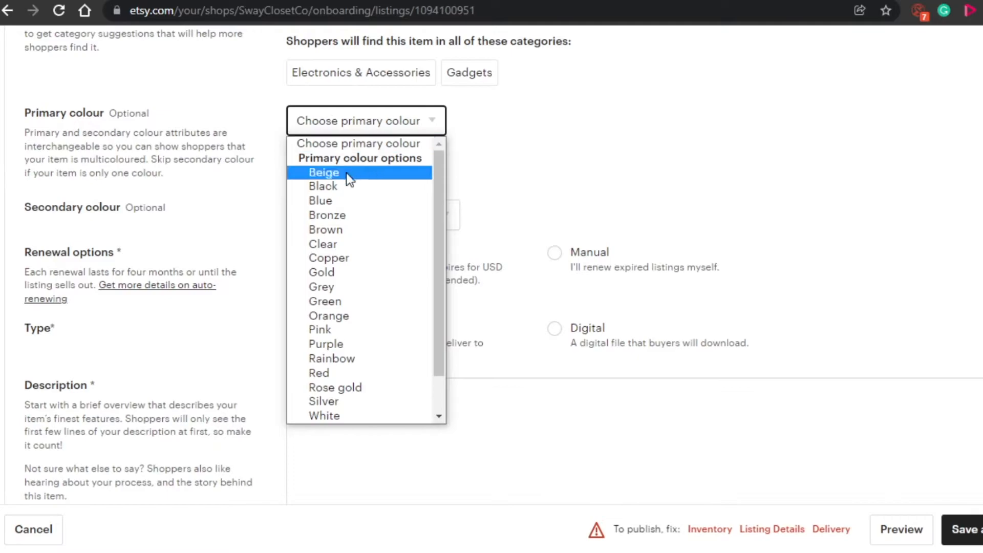
click(344, 187)
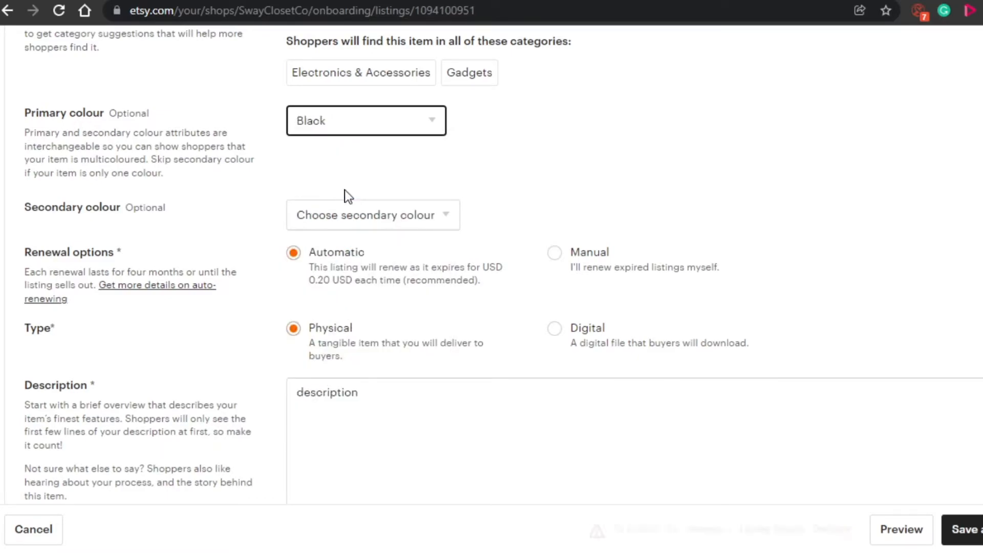
click(441, 218)
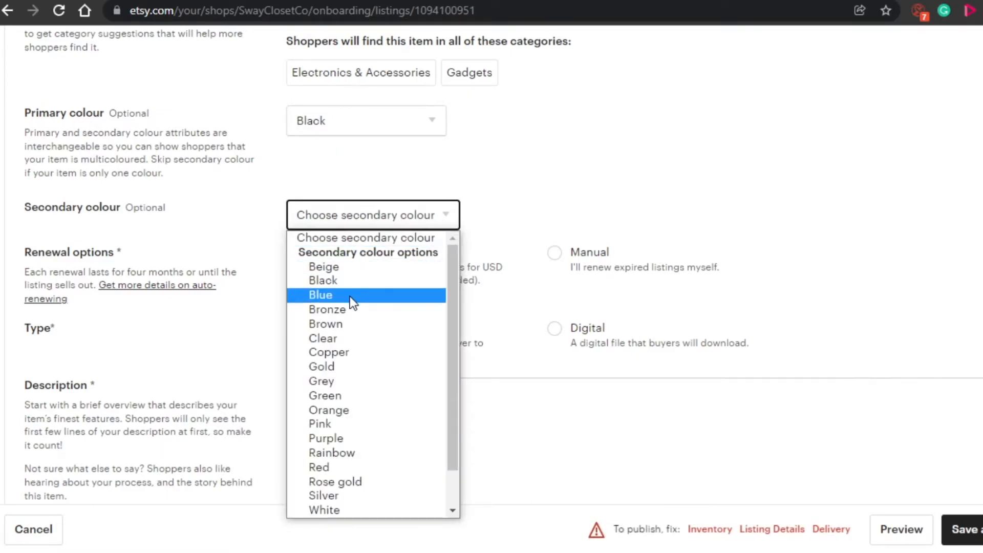
click(340, 281)
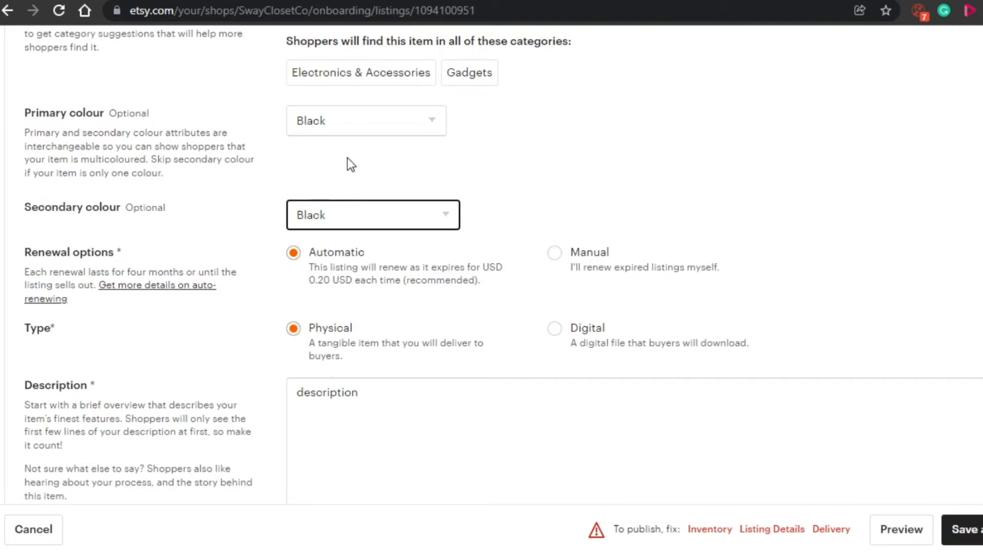
click(277, 294)
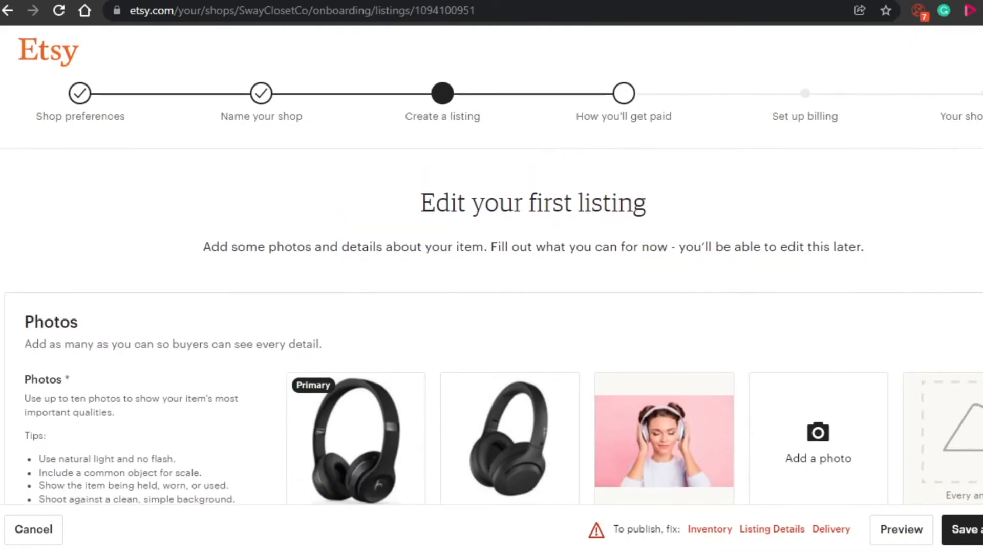
Extend the listing's description text to read "description....".
scroll(492, 256, down, 20)
scroll(492, 256, down, 10)
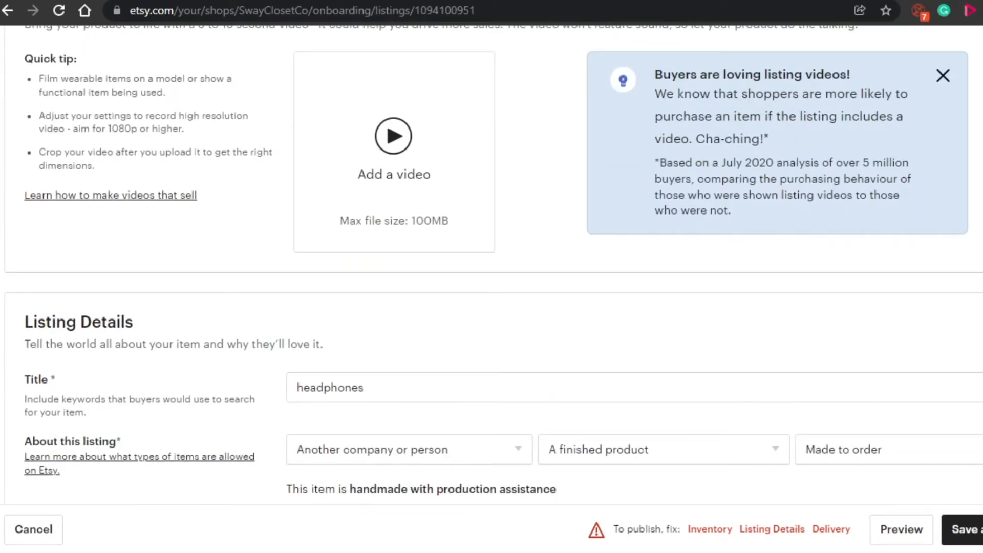
scroll(492, 267, down, 12)
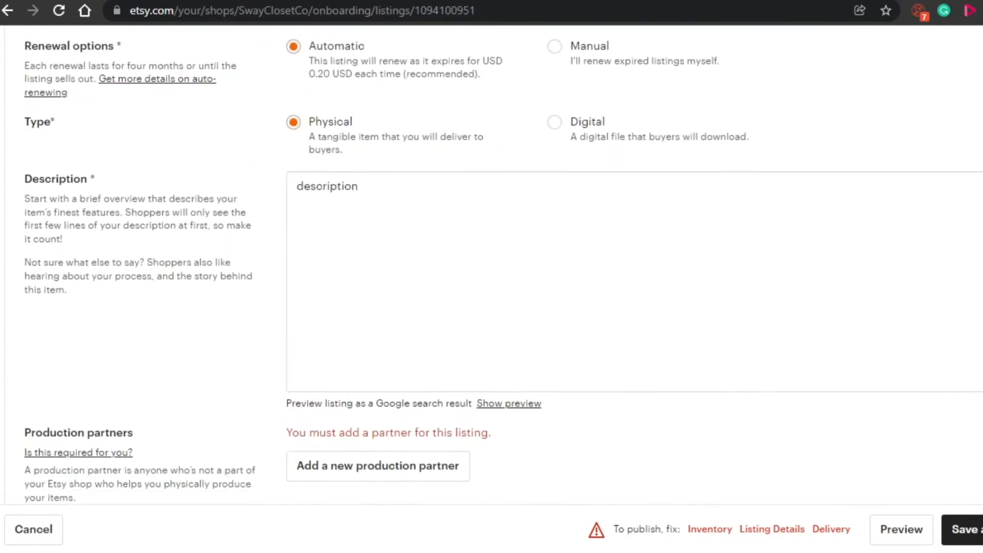
scroll(492, 266, up, 2)
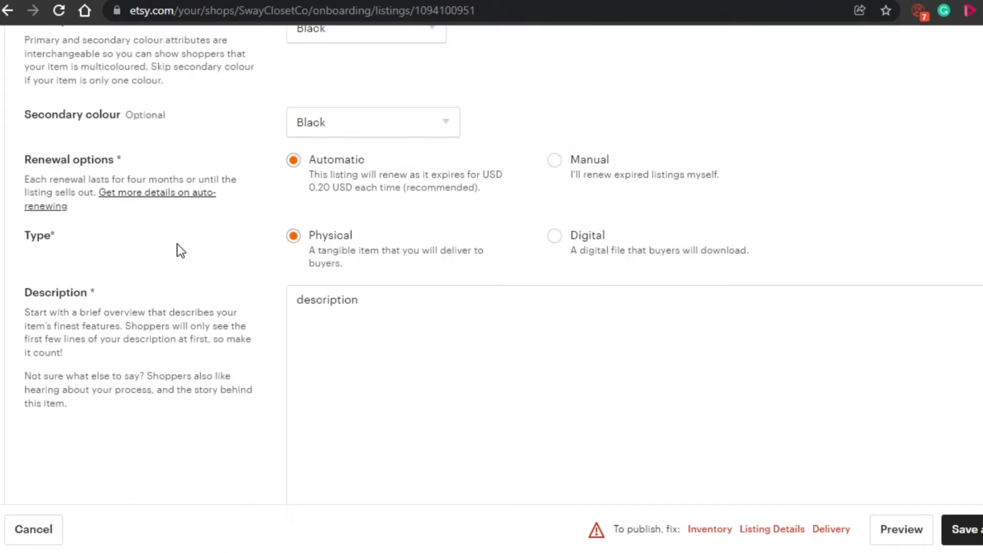
scroll(401, 392, up, 15)
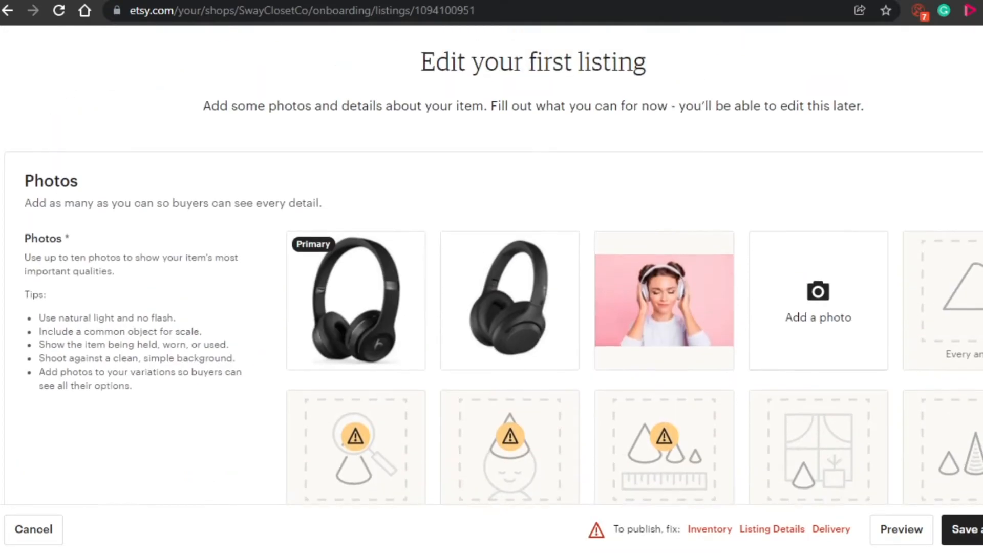
scroll(491, 267, down, 20)
scroll(492, 266, down, 4)
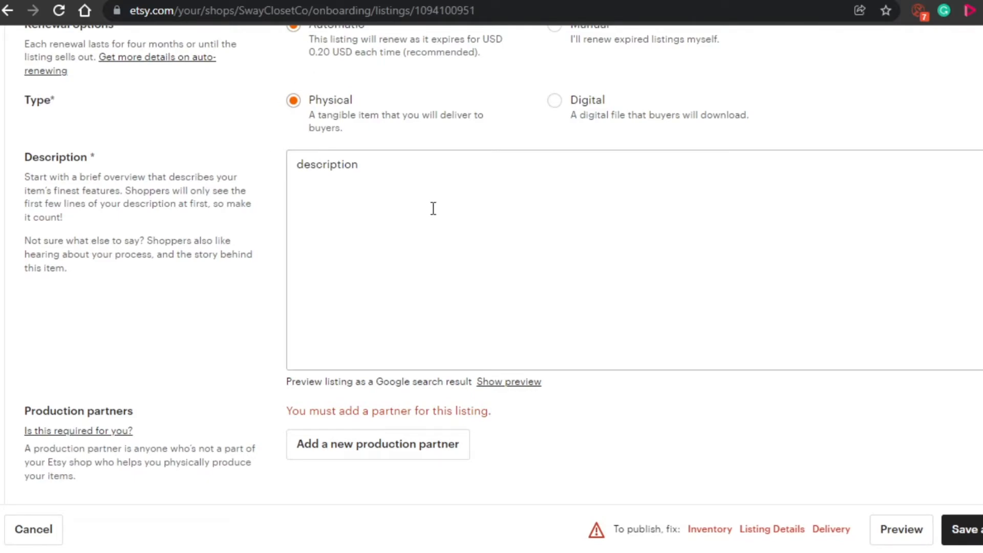
click(366, 171)
text(....)
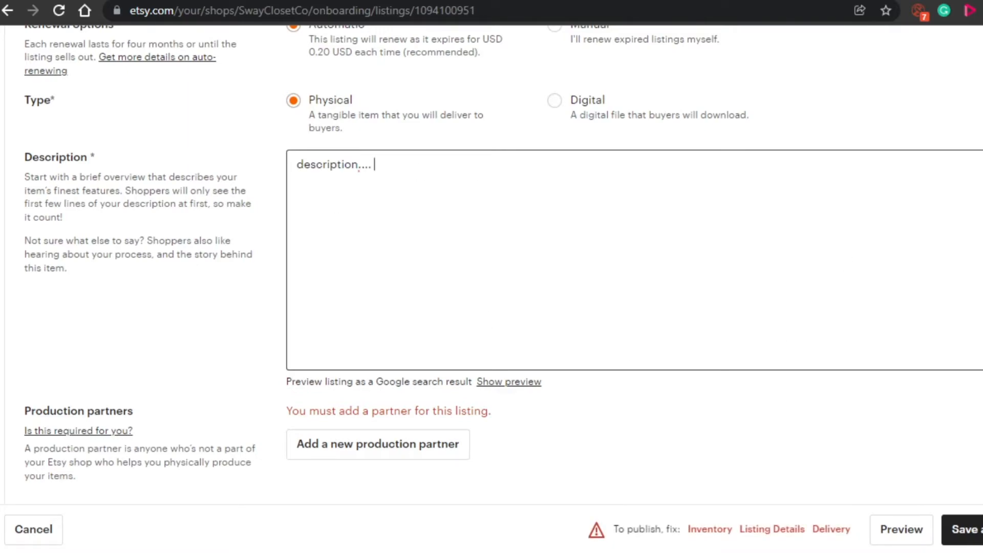
Set the listing's price to $30 in Inventory and pricing.
scroll(635, 261, down, 1)
scroll(634, 260, down, 20)
scroll(635, 260, up, 20)
scroll(491, 266, down, 14)
scroll(492, 265, up, 12)
scroll(492, 267, down, 3)
click(372, 150)
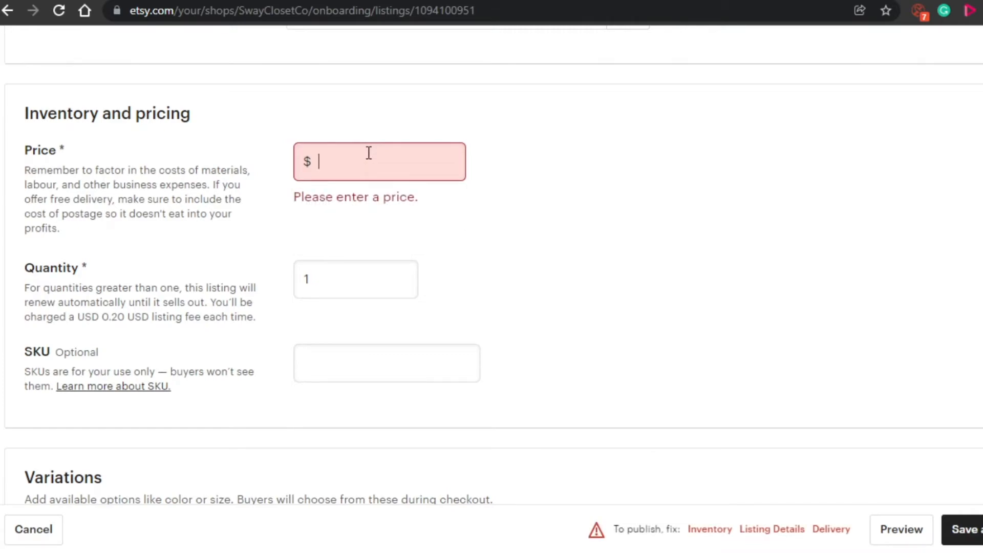
text(30)
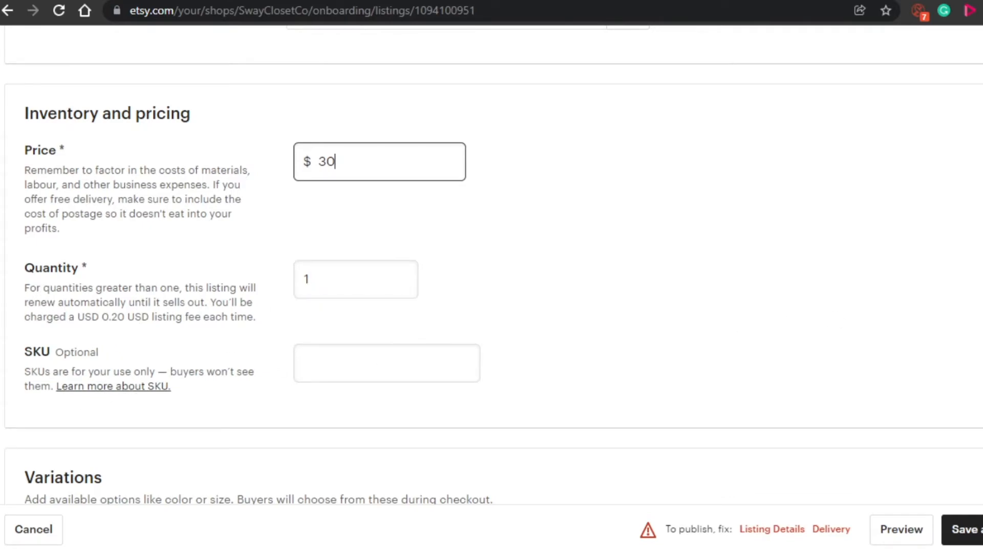
Set the item weight to 20 lb and the packed length to 20 in in the listing's Delivery section.
scroll(489, 338, down, 5)
scroll(492, 266, down, 5)
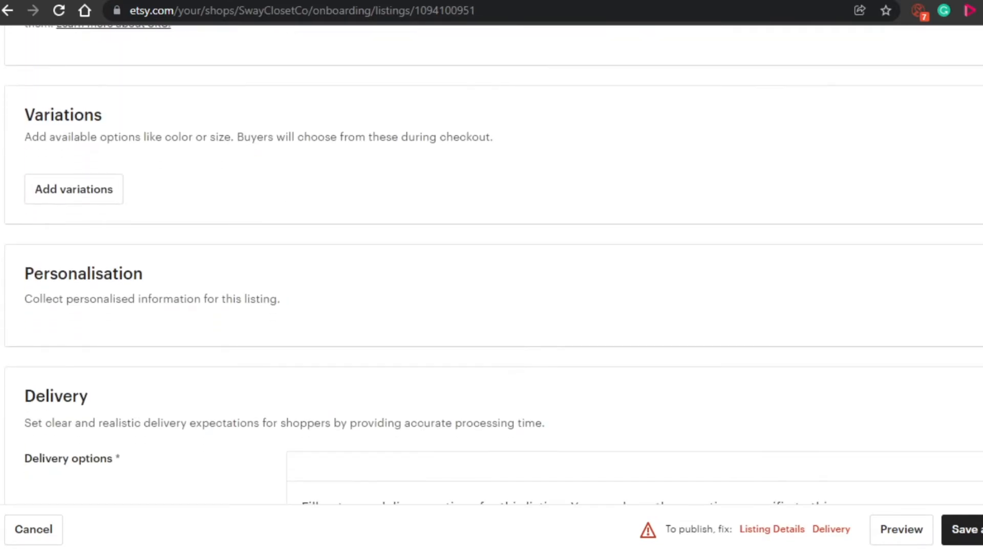
scroll(491, 267, down, 3)
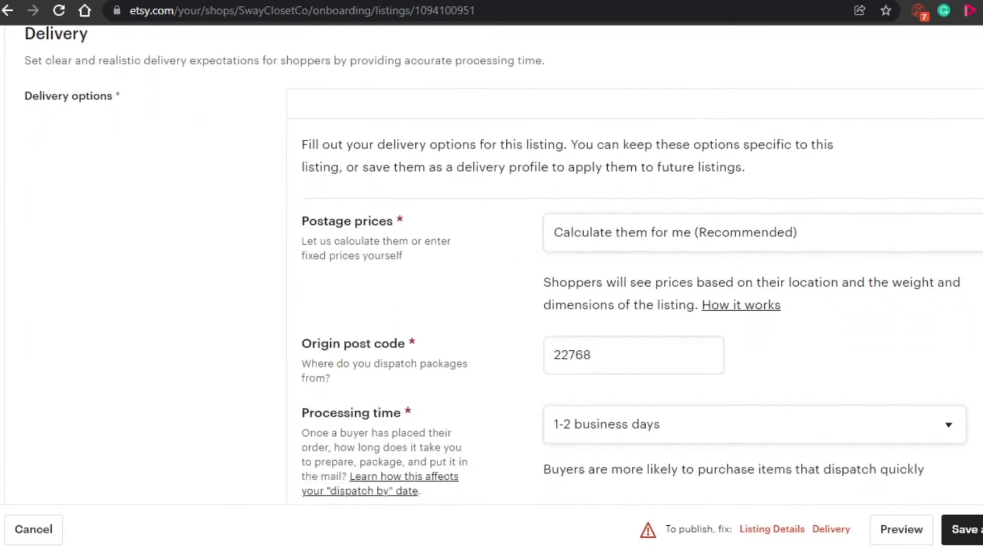
scroll(491, 266, up, 2)
scroll(491, 266, down, 8)
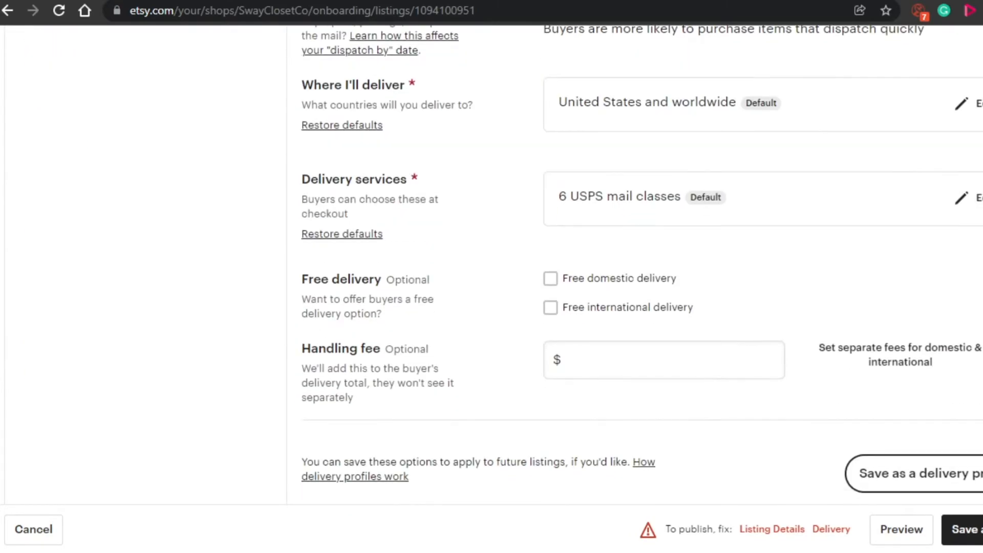
scroll(491, 266, down, 6)
scroll(491, 266, up, 3)
scroll(491, 267, down, 4)
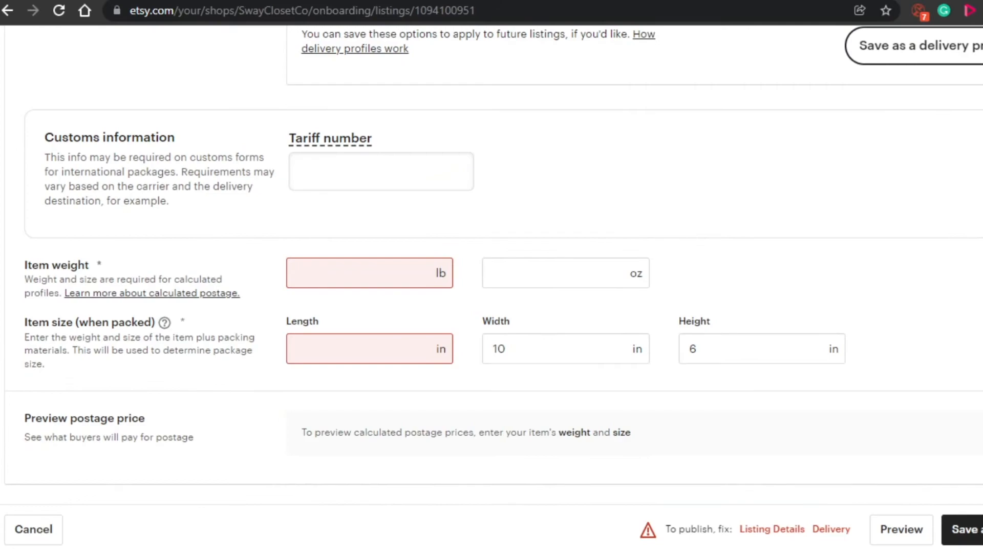
click(366, 278)
text(20)
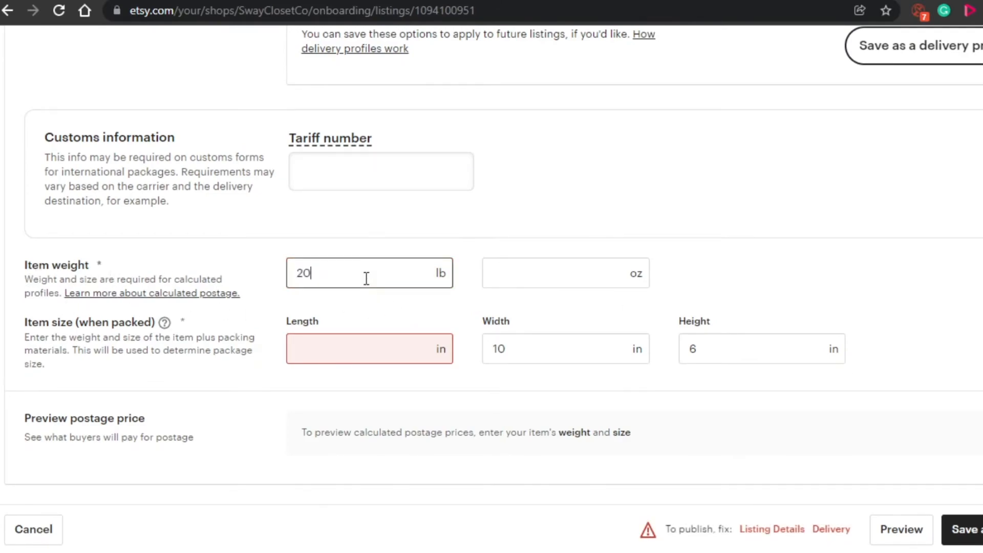
click(325, 347)
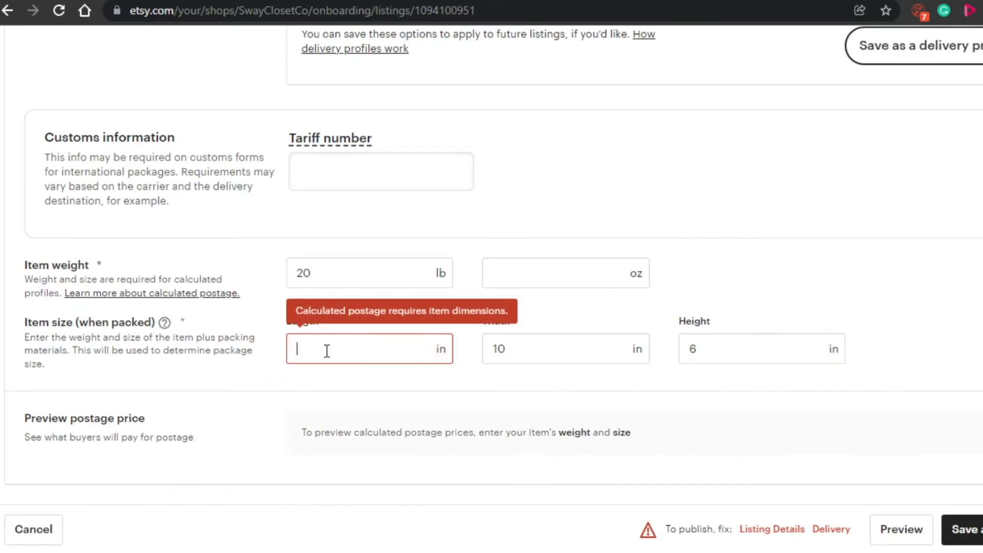
text(20)
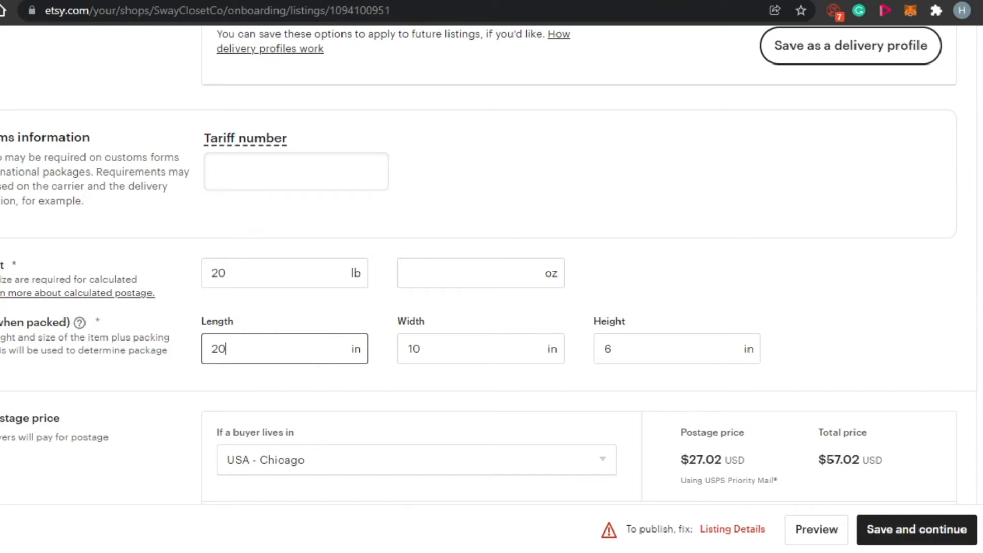
Review the listing's postage price preview, item details, inventory, variations and delivery options before saving.
scroll(675, 326, down, 2)
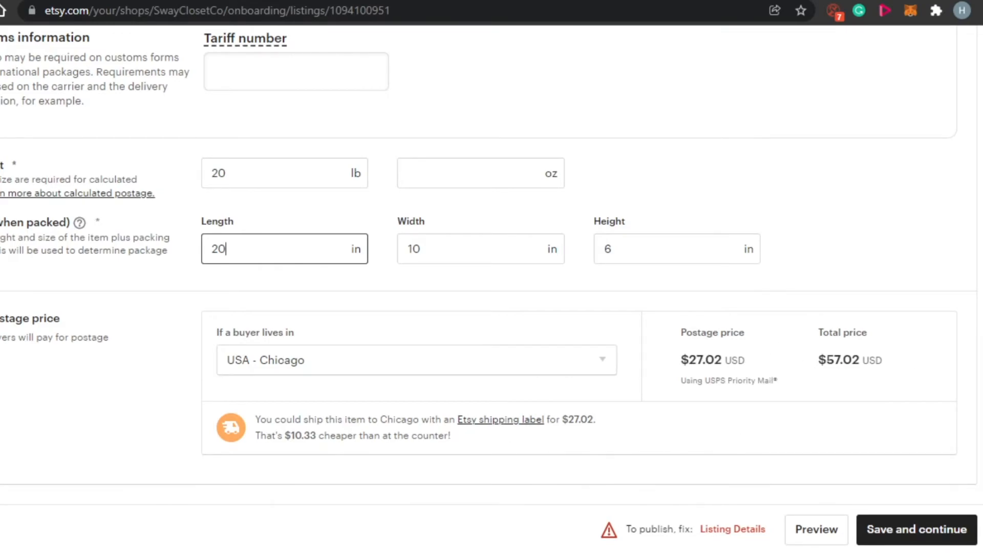
scroll(761, 439, up, 10)
scroll(492, 264, up, 20)
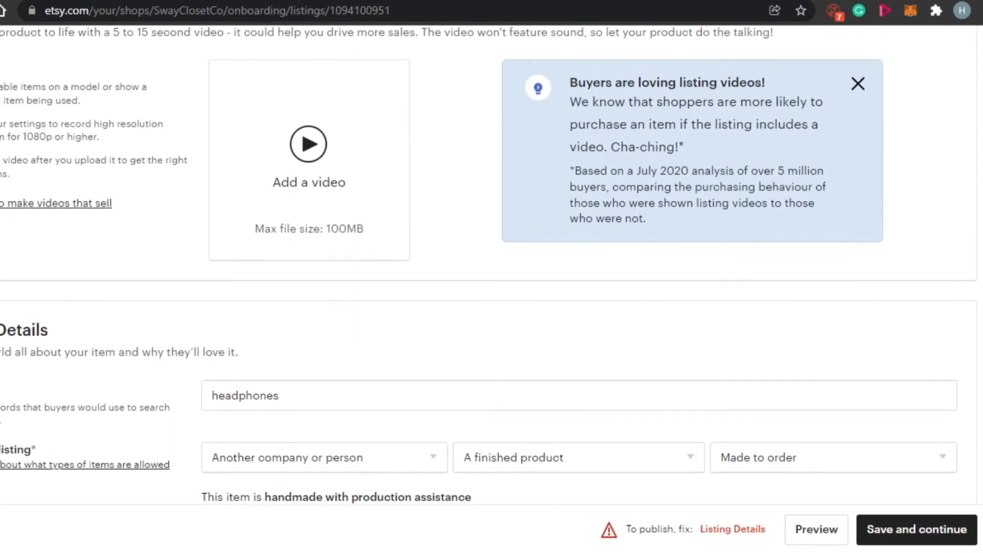
scroll(492, 264, down, 15)
scroll(491, 265, up, 15)
scroll(491, 264, down, 18)
scroll(492, 265, down, 8)
scroll(491, 264, up, 15)
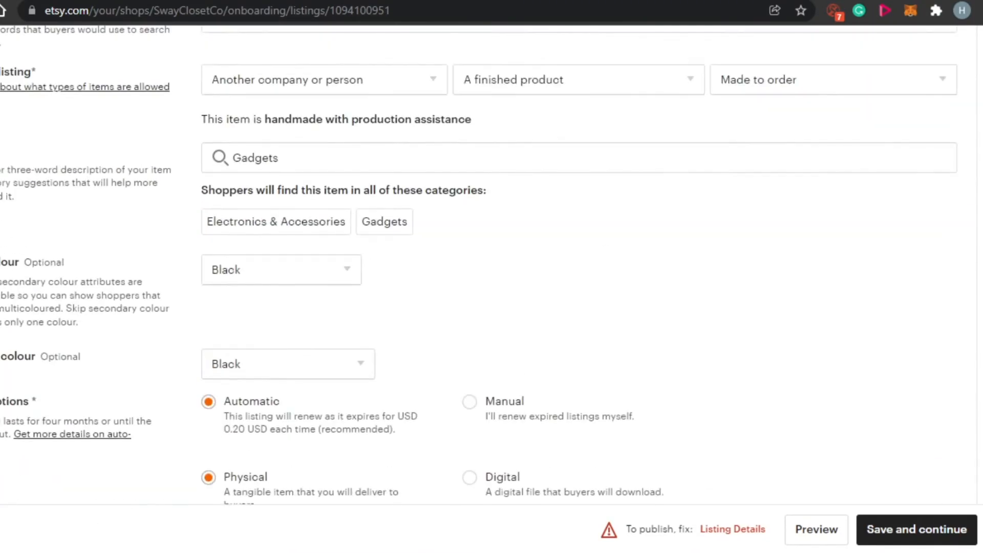
scroll(491, 265, up, 10)
scroll(491, 264, down, 20)
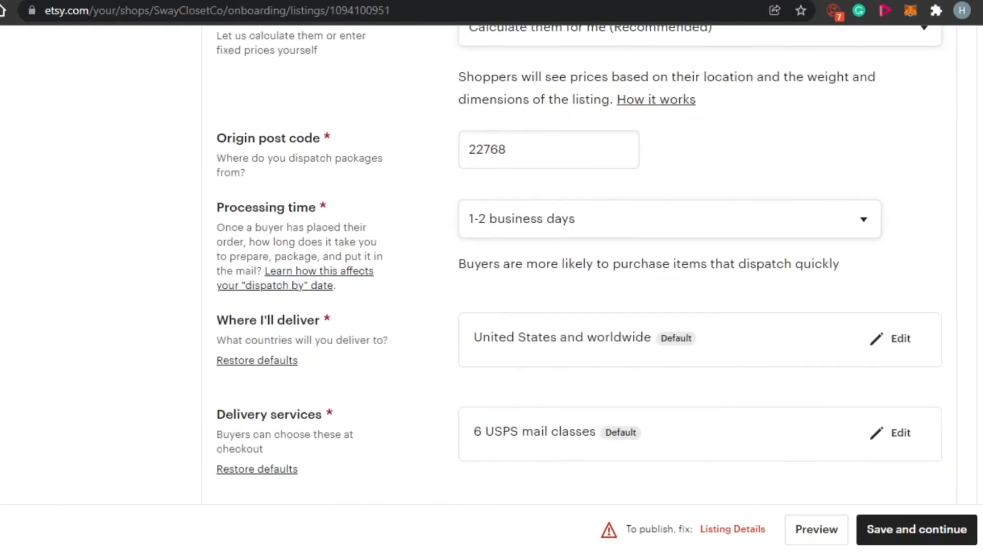
scroll(492, 264, up, 15)
scroll(492, 265, up, 4)
scroll(491, 264, down, 20)
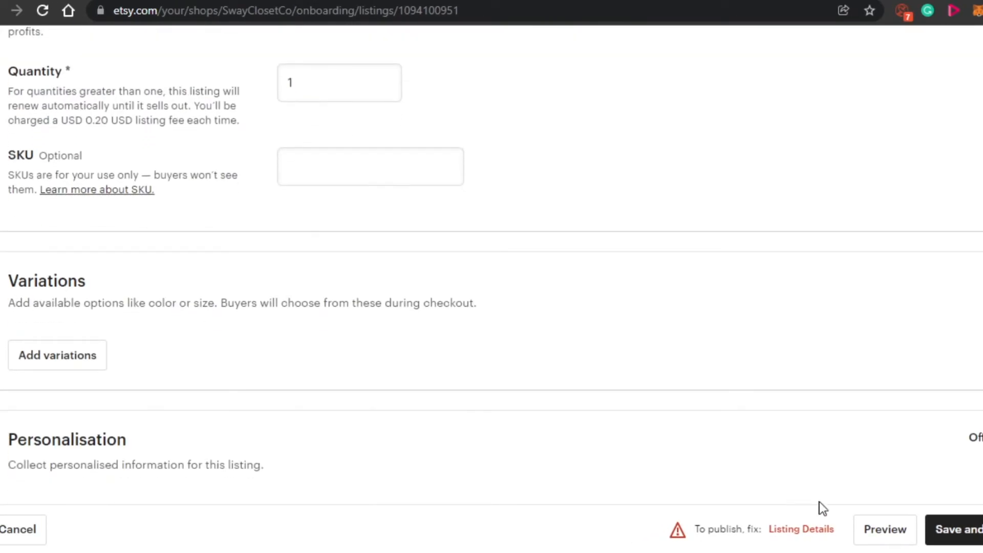
scroll(492, 264, down, 10)
scroll(492, 264, up, 5)
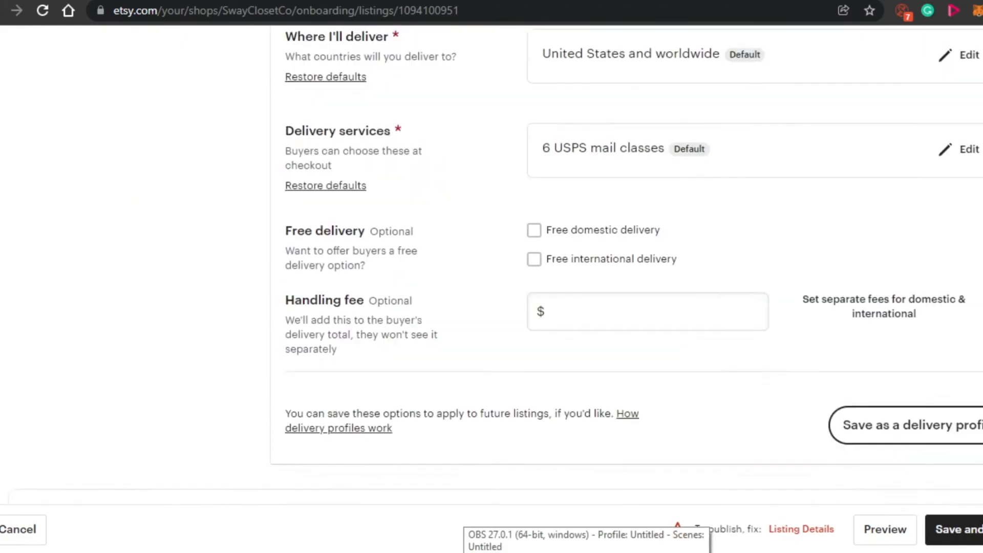
scroll(491, 265, down, 15)
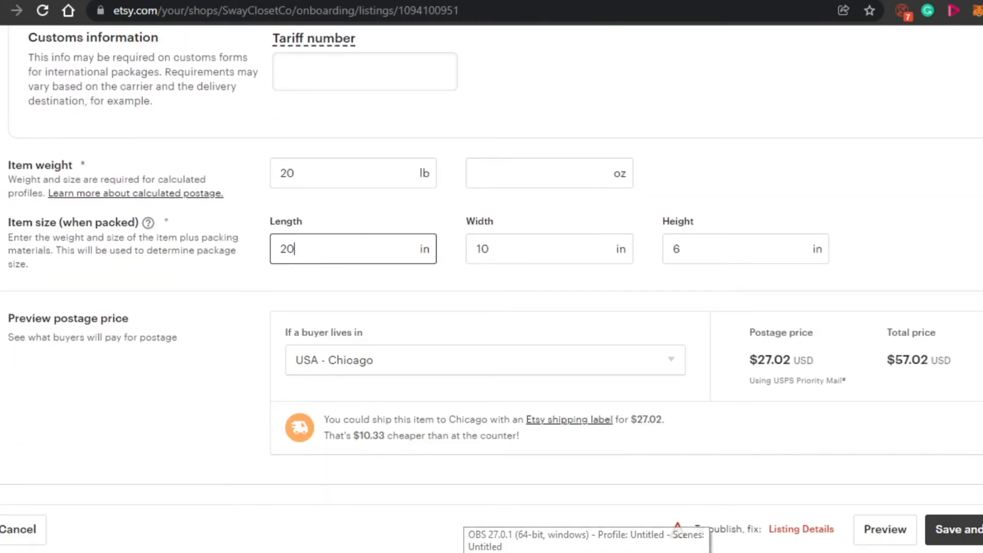
Save the listing and continue to the "How you'll get paid" stage, looking over its form.
click(953, 528)
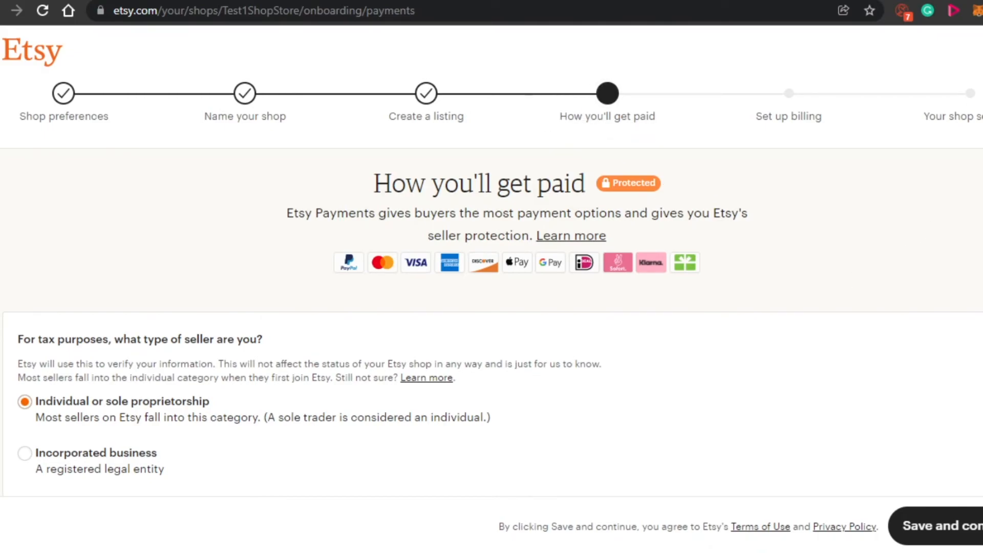
scroll(960, 224, down, 8)
scroll(492, 277, down, 15)
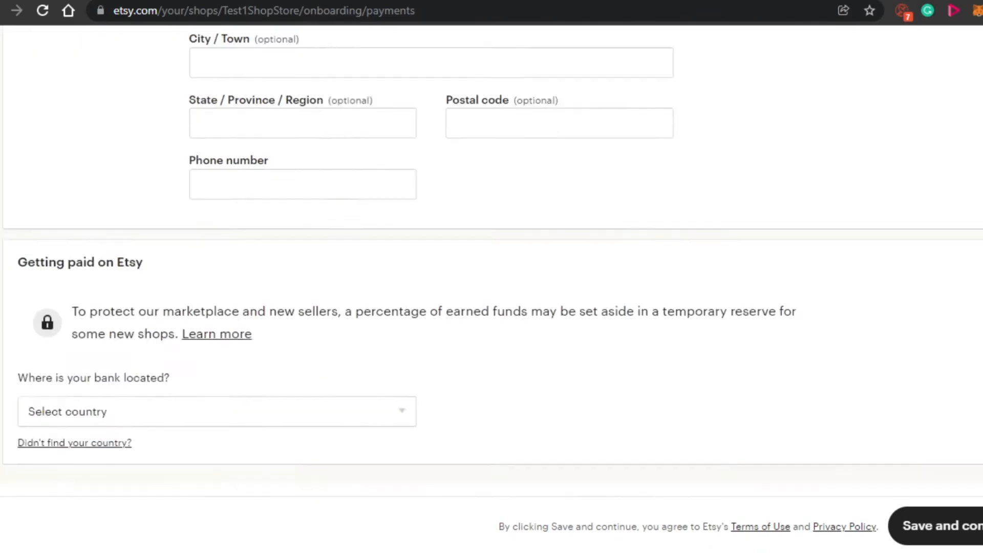
scroll(491, 276, up, 20)
scroll(491, 277, down, 3)
scroll(491, 277, down, 1)
scroll(492, 276, up, 1)
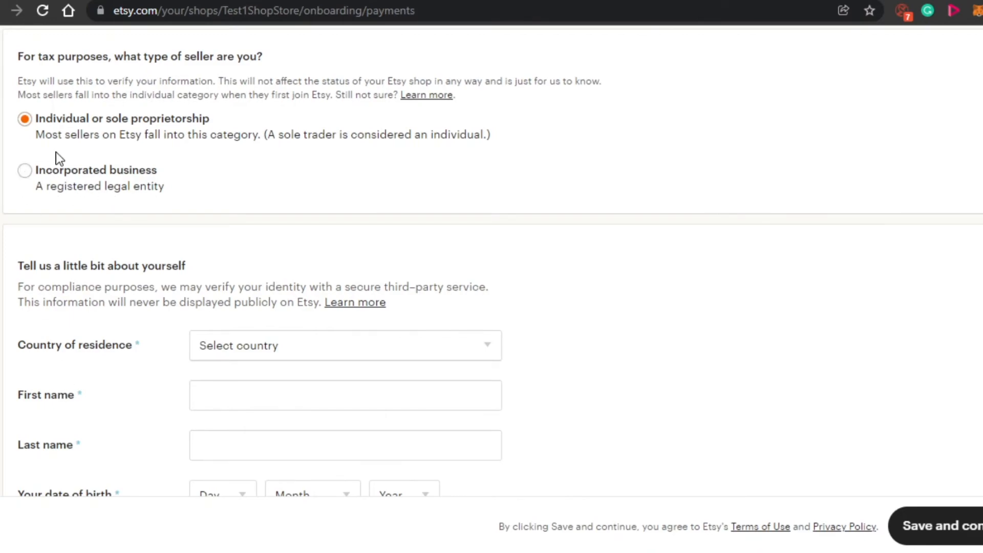
Try Incorporated business as the seller type, and set it back to Individual or sole proprietorship.
click(23, 171)
scroll(491, 266, down, 10)
scroll(492, 267, up, 15)
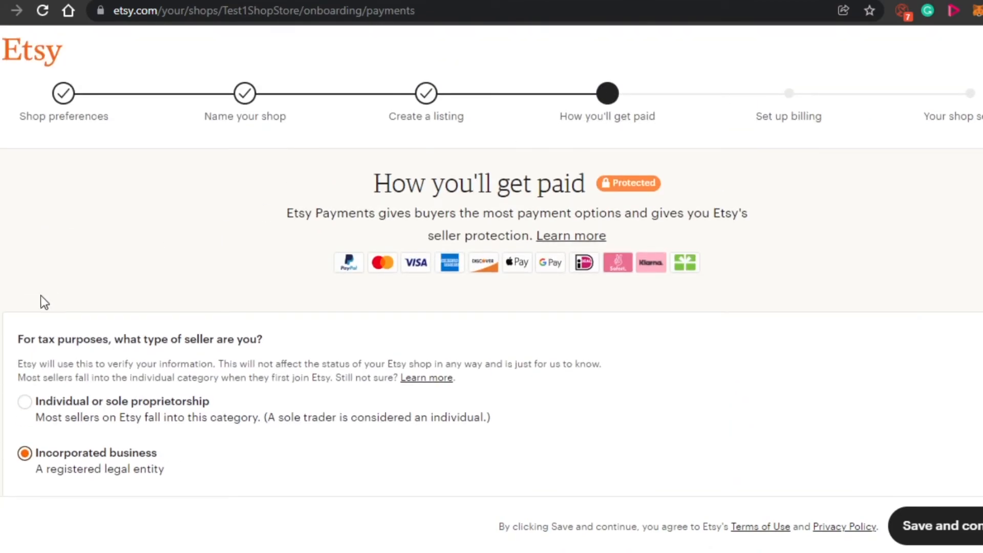
click(24, 415)
Examine the personal details and taxpayer address fields and the list of available bank countries.
scroll(492, 266, down, 10)
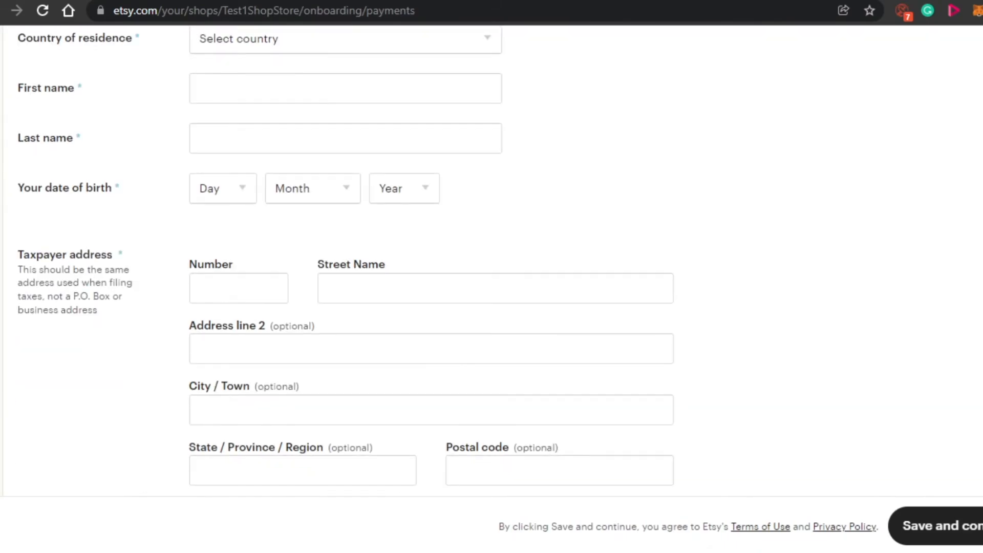
scroll(492, 266, up, 2)
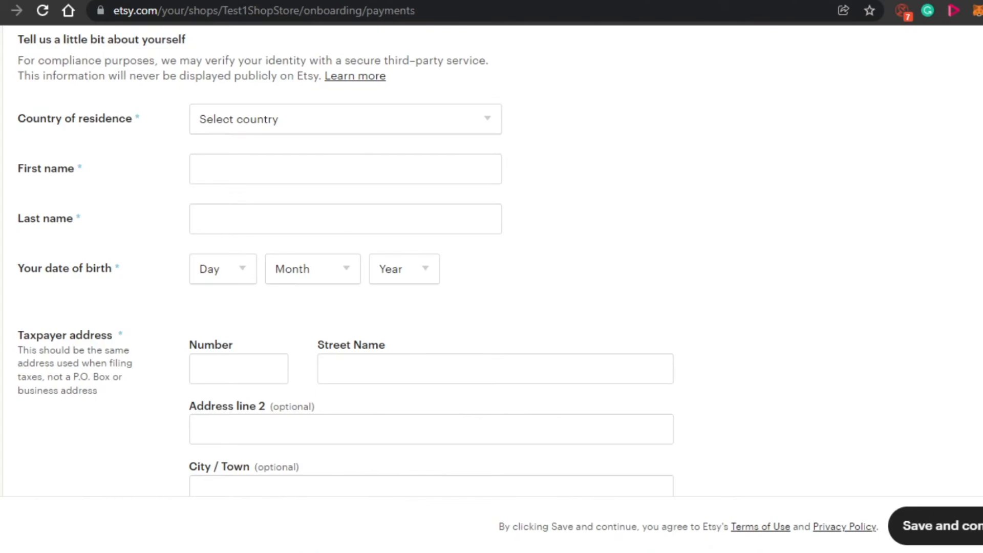
scroll(492, 256, down, 4)
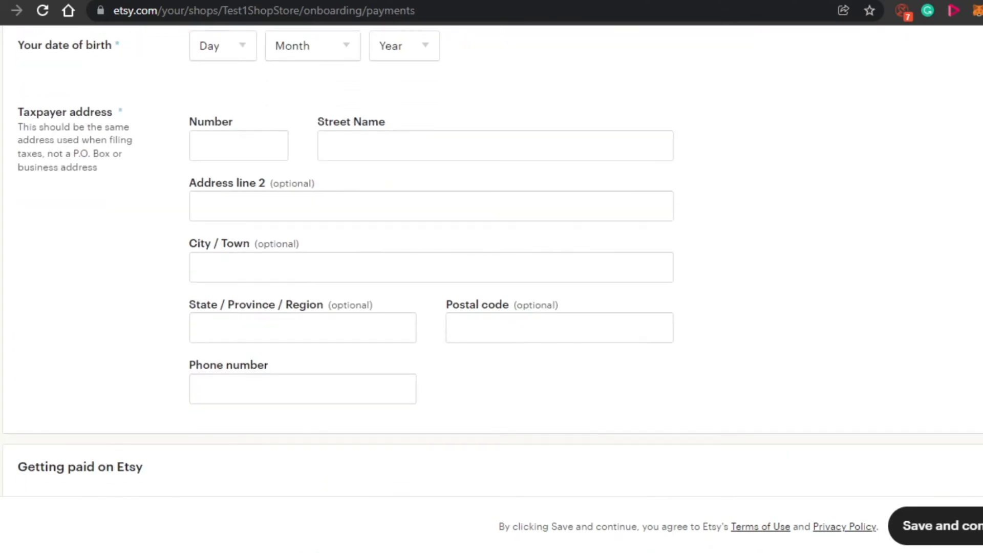
scroll(492, 256, down, 6)
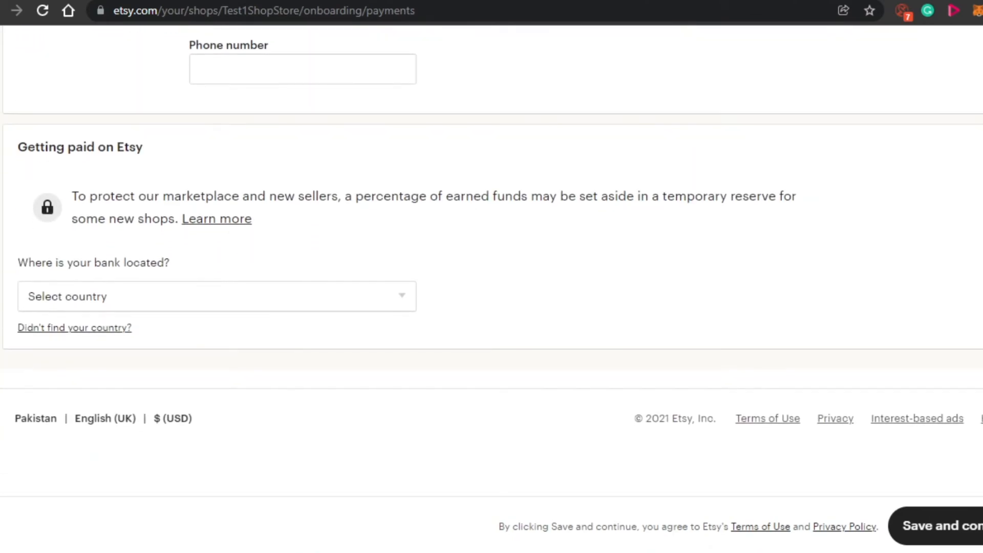
scroll(592, 333, down, 2)
click(395, 203)
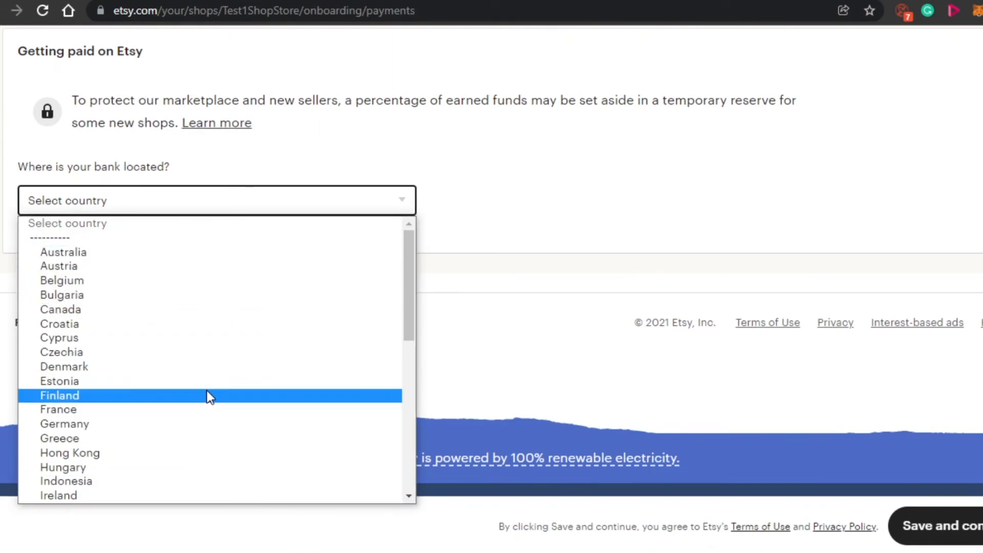
click(512, 352)
Review the payment form's seller type, personal details, taxpayer address and bank location sections.
scroll(491, 261, up, 1)
scroll(492, 261, up, 7)
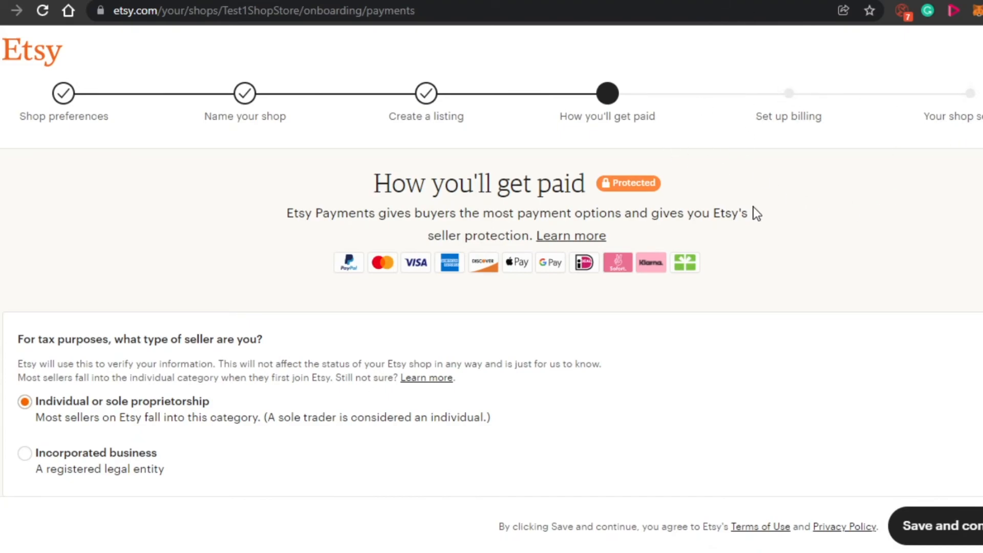
scroll(491, 256, down, 10)
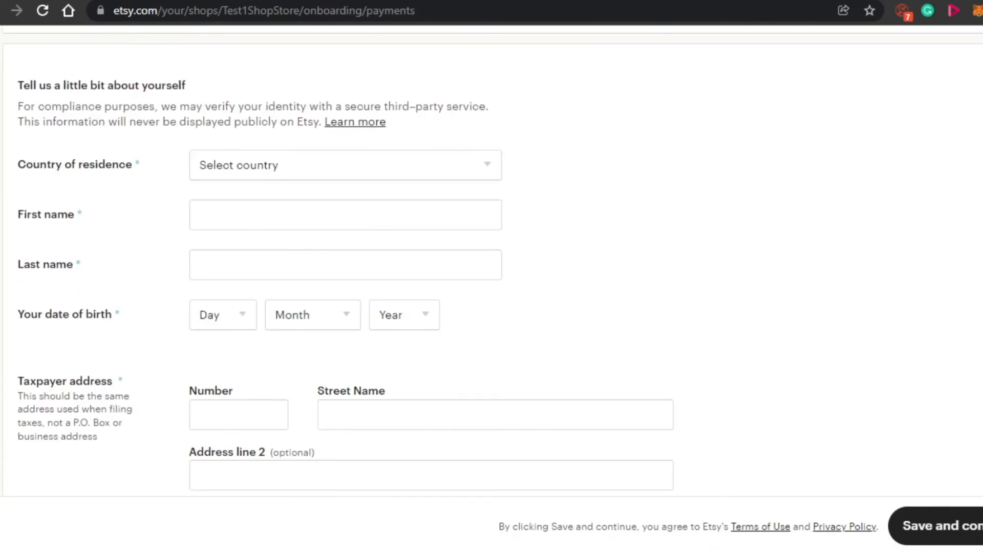
scroll(492, 256, down, 15)
scroll(492, 256, up, 20)
scroll(492, 255, down, 15)
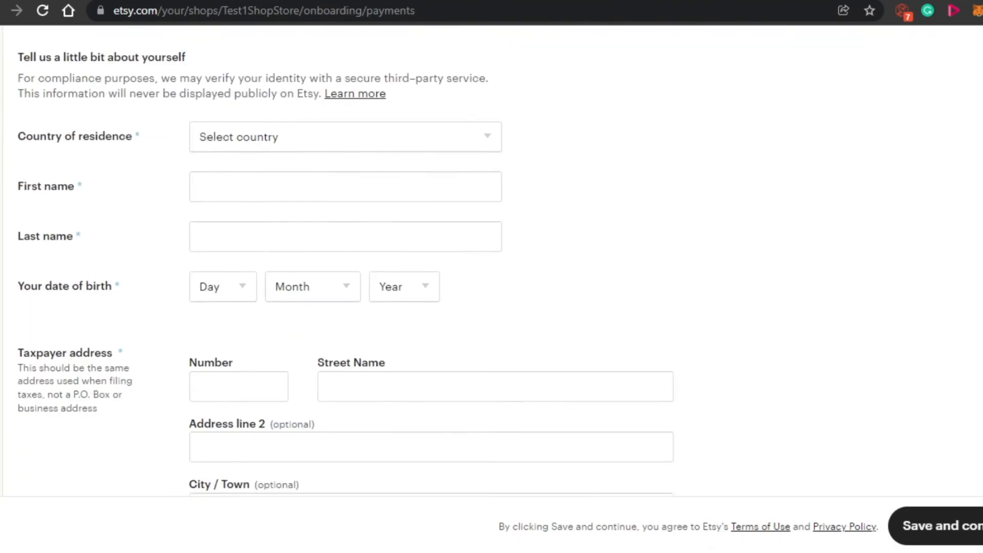
scroll(491, 256, up, 6)
scroll(492, 256, down, 5)
scroll(492, 256, up, 8)
scroll(1, 240, down, 5)
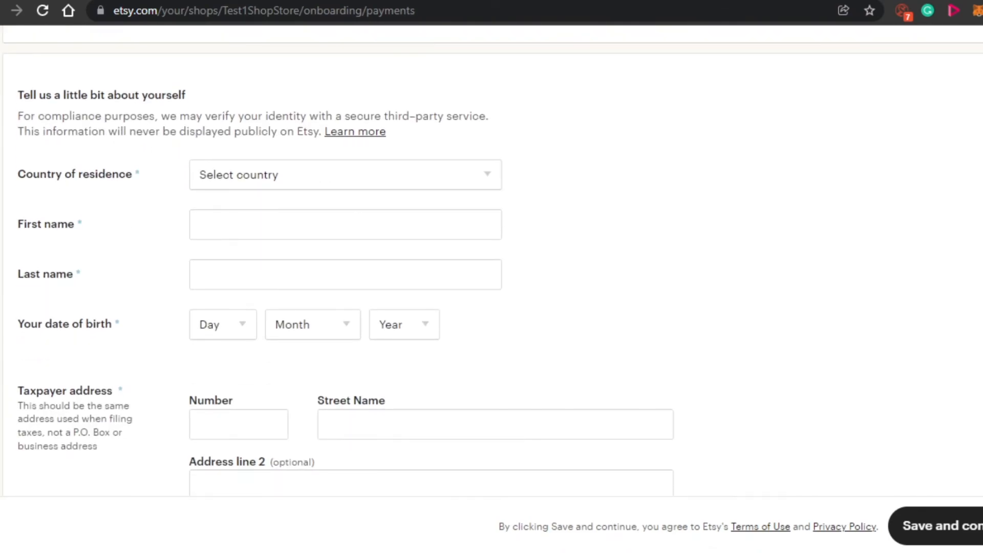
scroll(651, 323, down, 9)
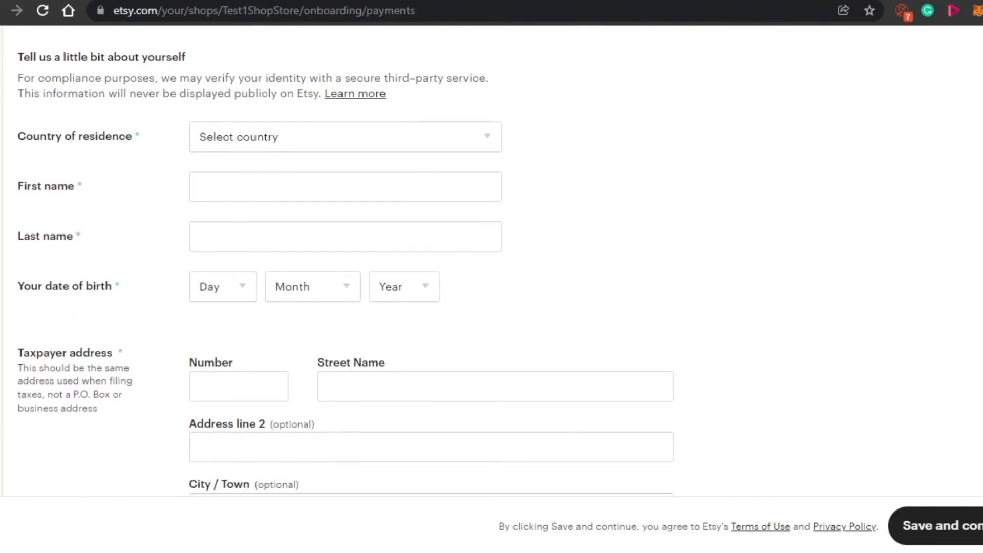
scroll(491, 256, up, 10)
scroll(492, 256, down, 5)
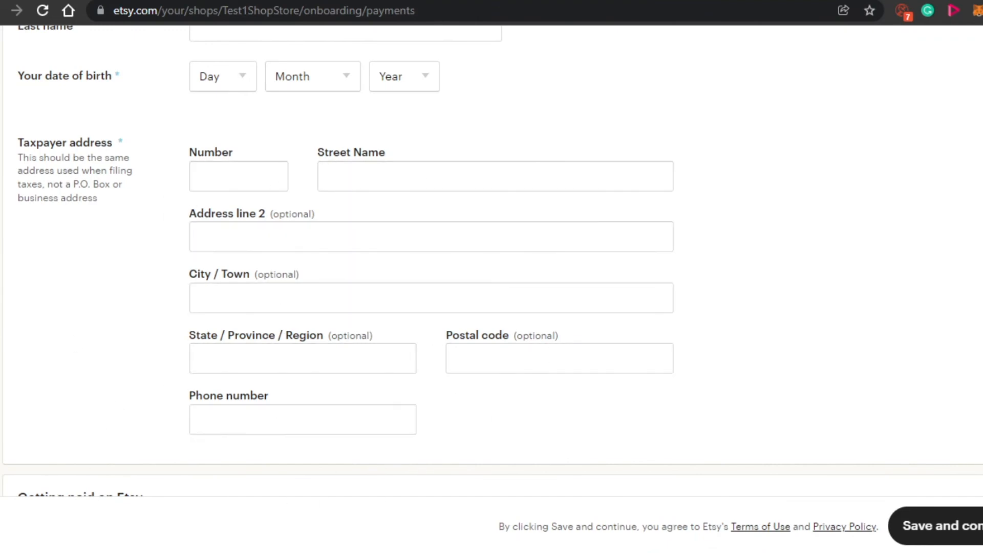
scroll(491, 256, down, 14)
scroll(491, 256, up, 7)
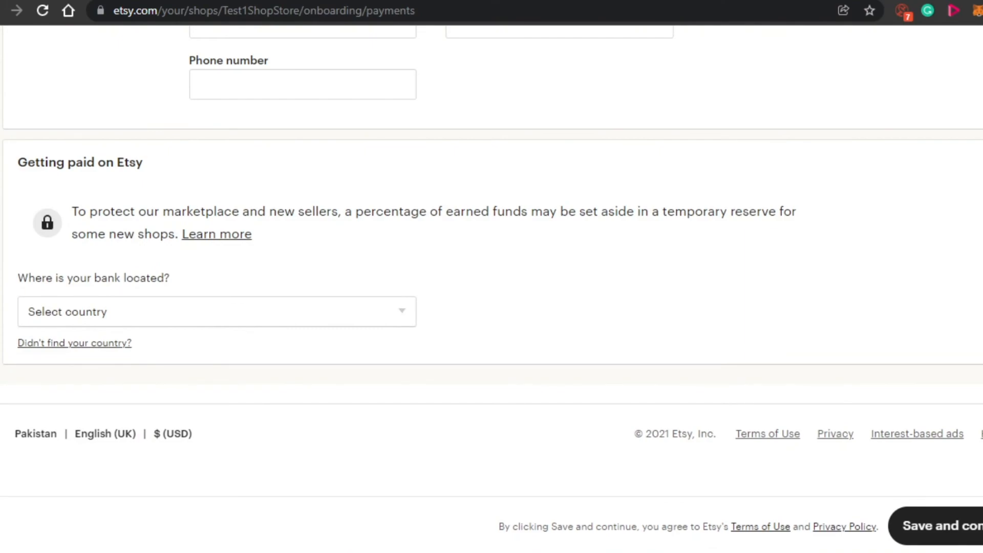
scroll(492, 256, up, 10)
scroll(491, 256, down, 15)
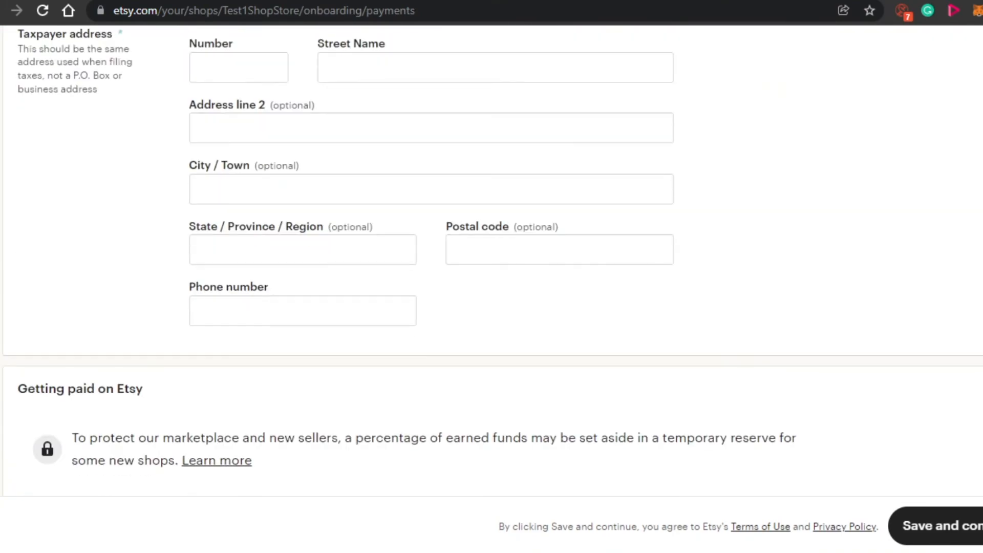
scroll(492, 256, up, 12)
scroll(492, 255, down, 2)
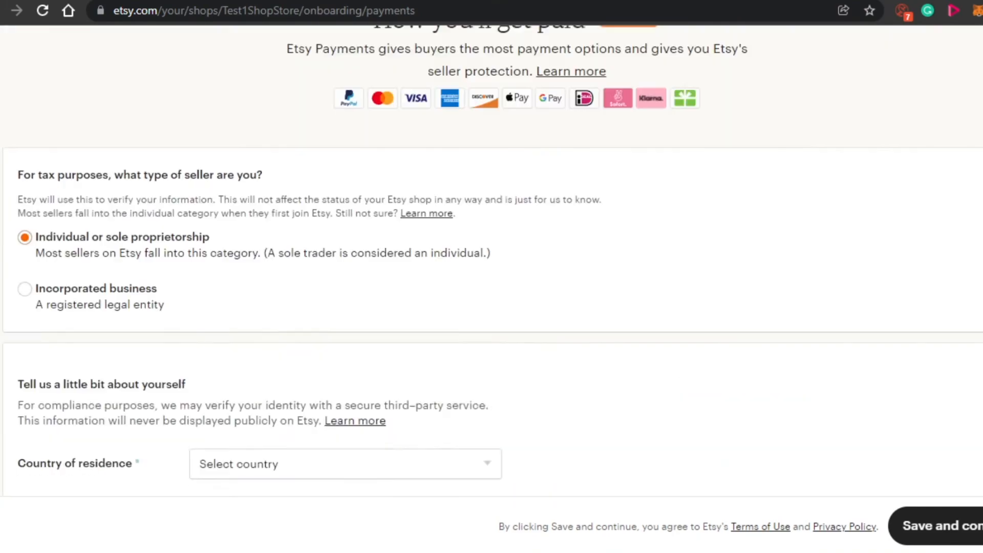
scroll(491, 256, up, 8)
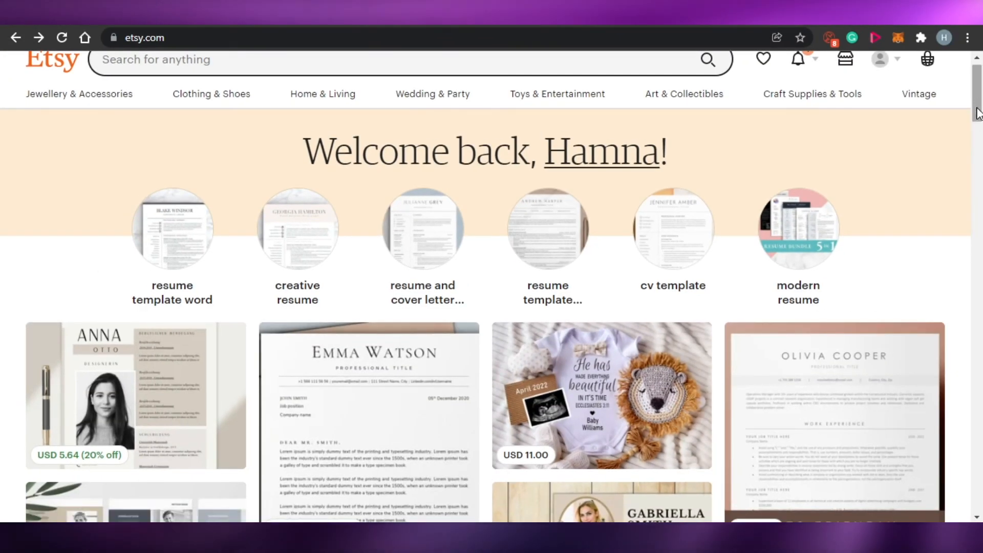
drag(978, 113, 982, 258)
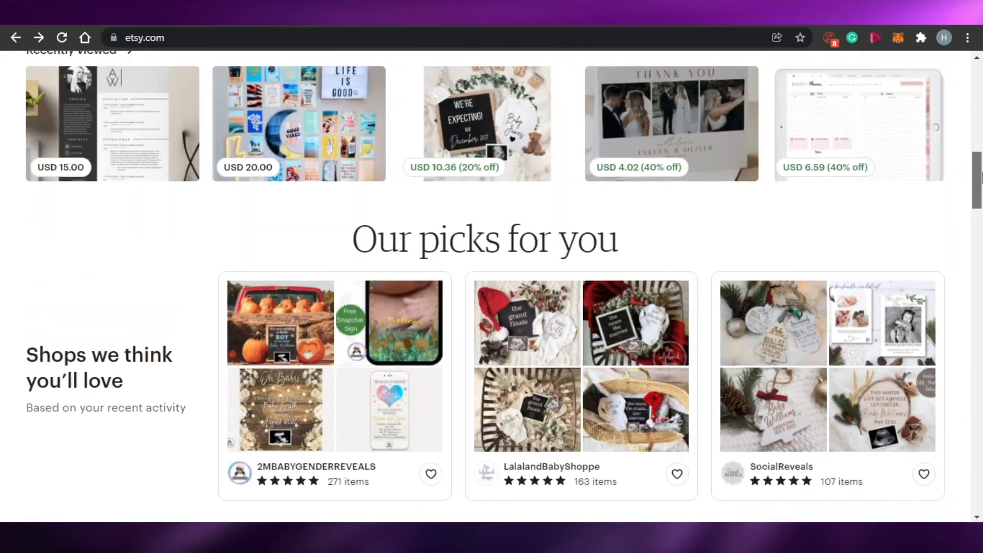
drag(982, 177, 982, 248)
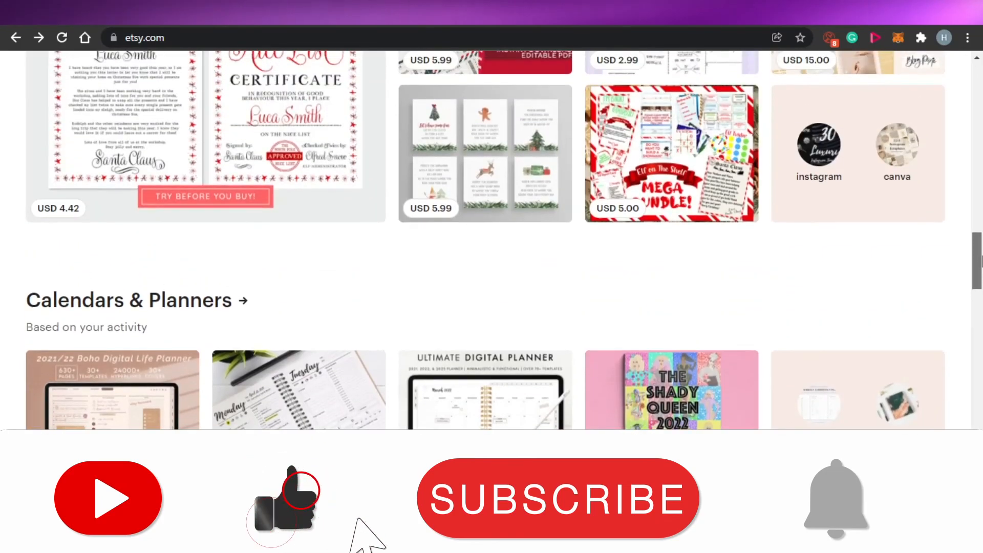